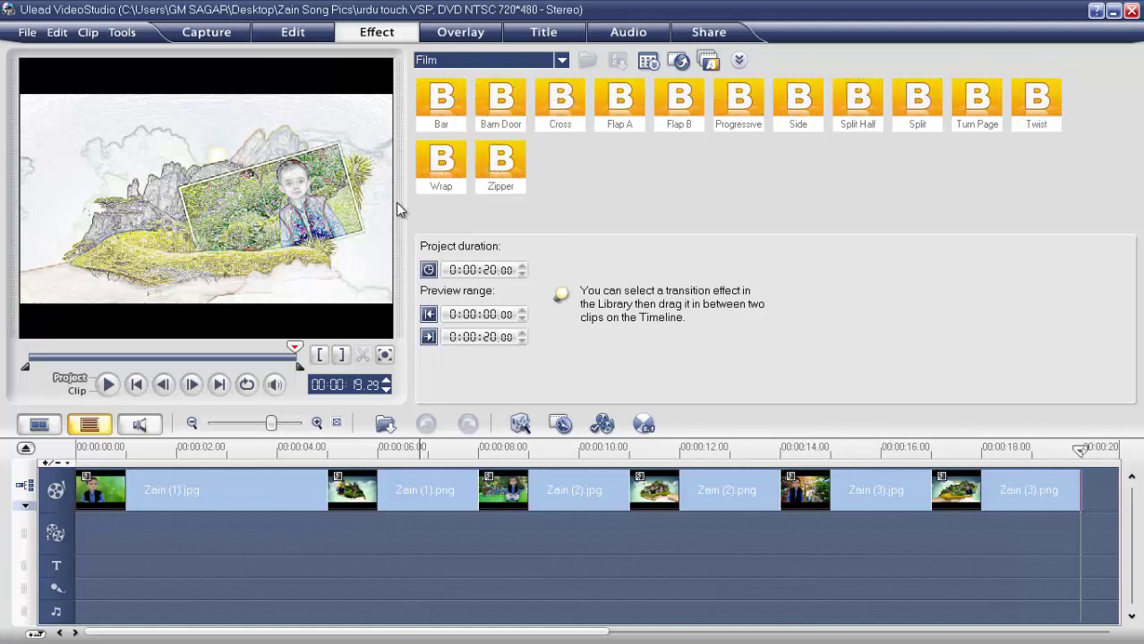
# Step: Insert the Bar transition from the Film category between the first two clips in storyboard view
pyautogui.click(39, 427)
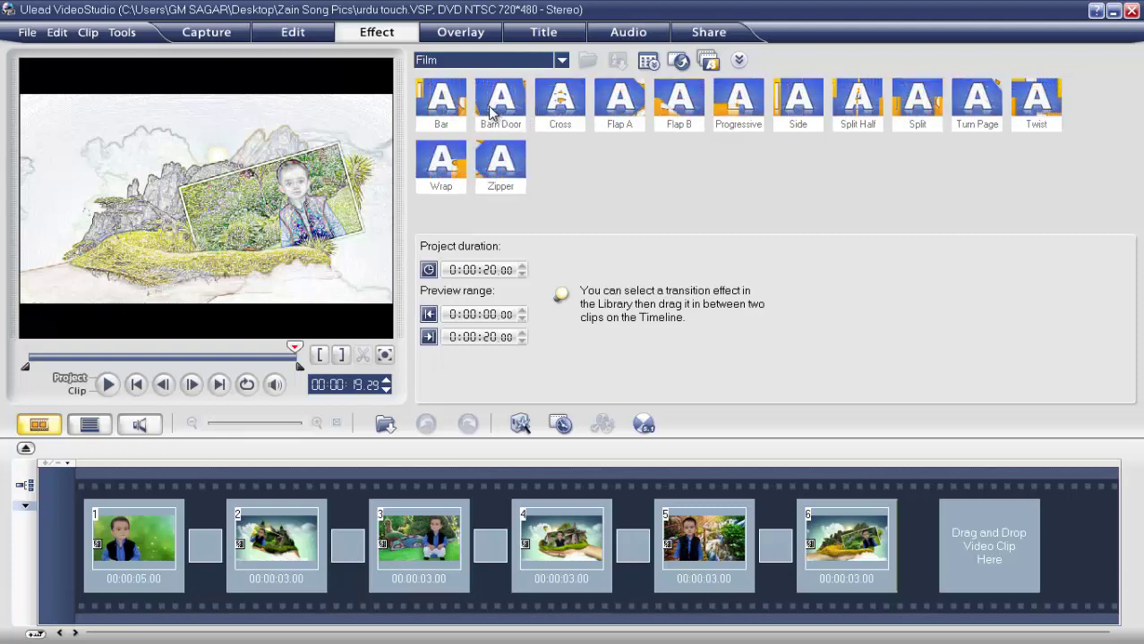
pyautogui.click(436, 105)
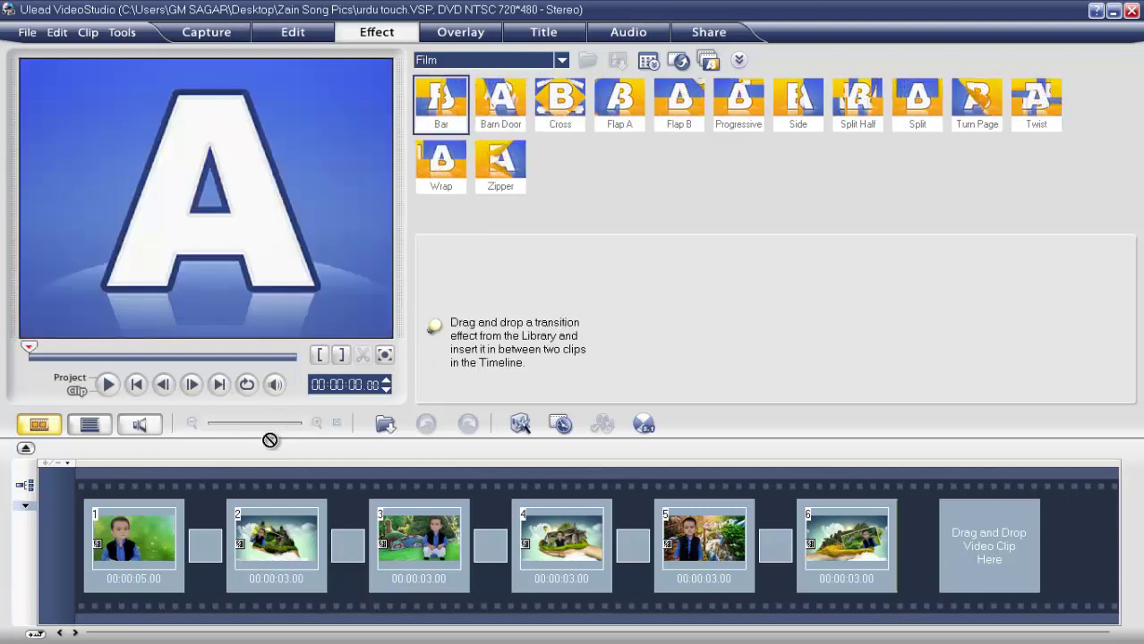
pyautogui.moveTo(270, 439); pyautogui.dragTo(207, 548)
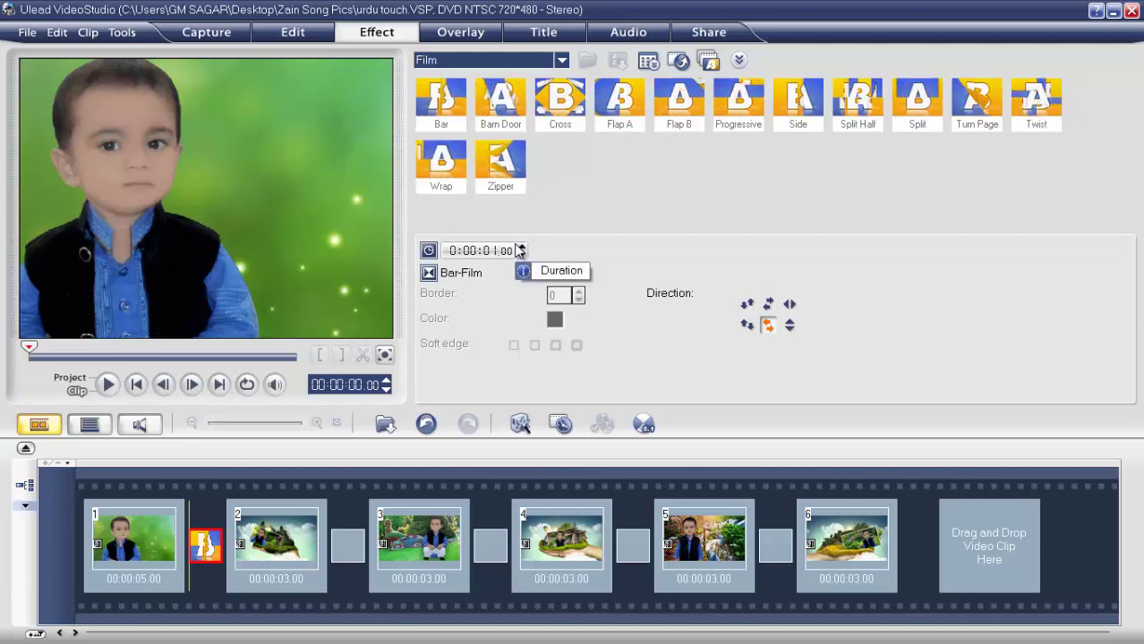
pyautogui.click(748, 328)
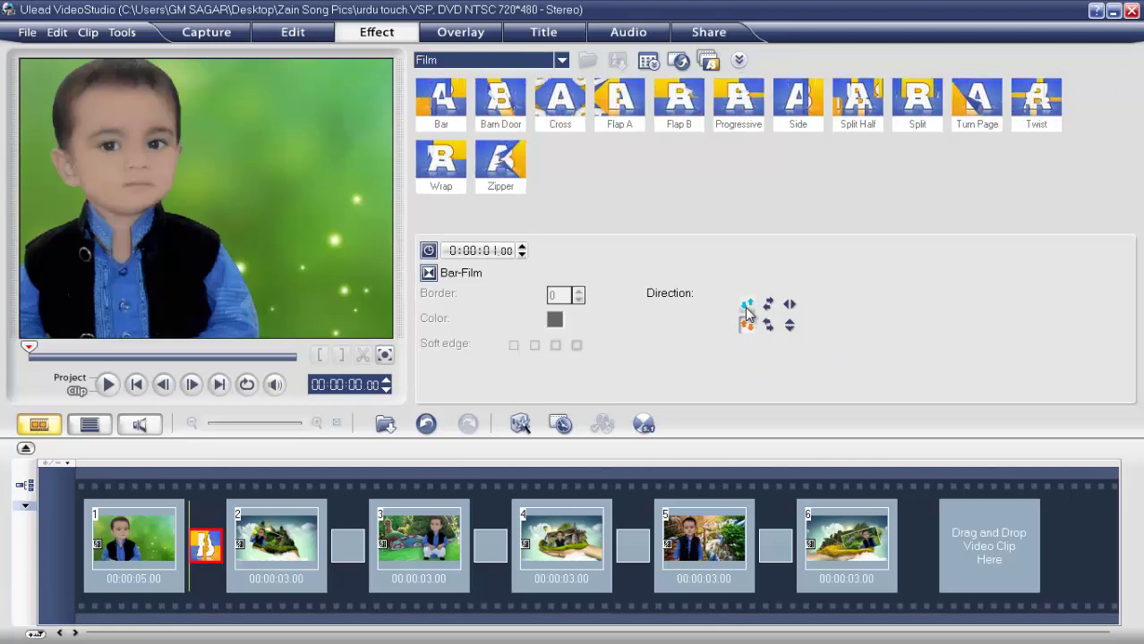
pyautogui.click(768, 326)
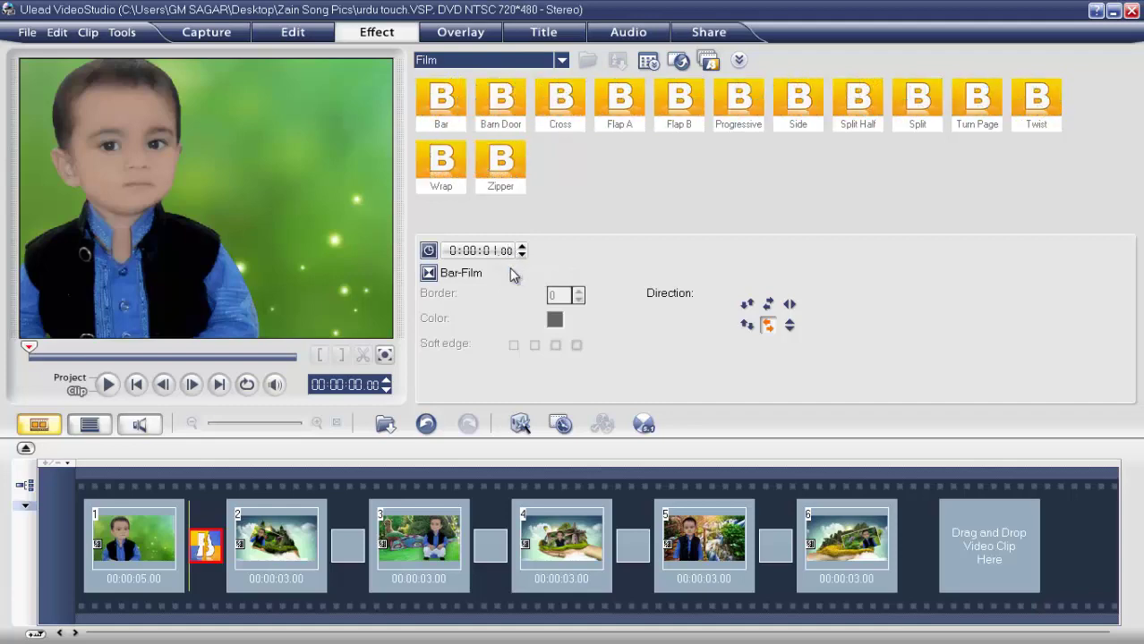
# Step: In timeline view, add the Film category's Barn Door transition between Zain (1).png and Zain (2).jpg
pyautogui.click(89, 426)
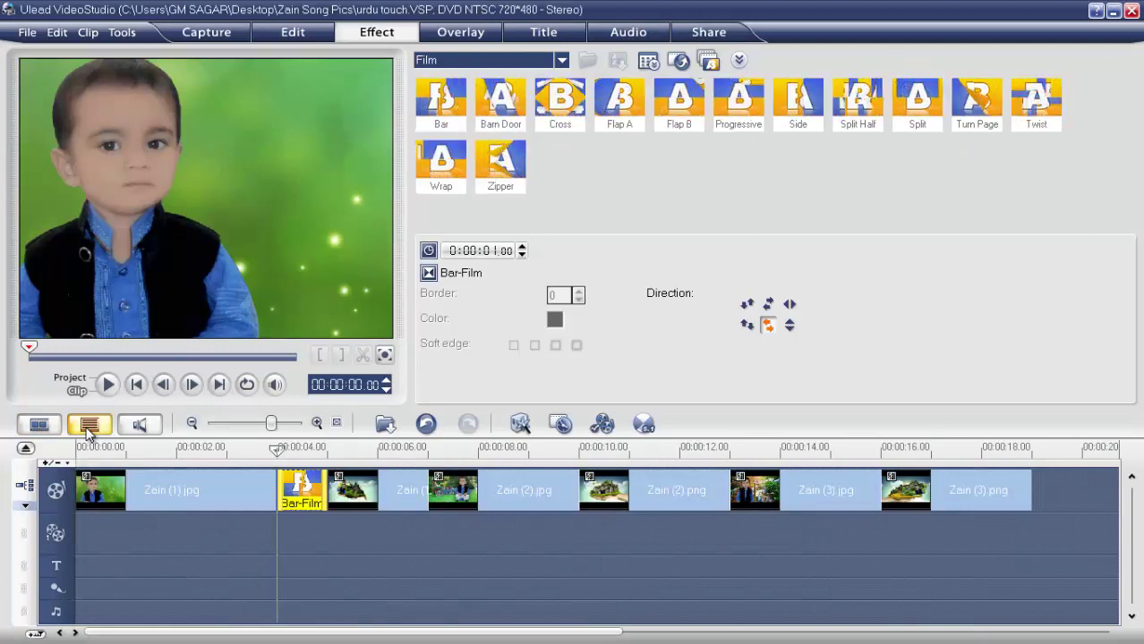
pyautogui.click(490, 126)
pyautogui.moveTo(489, 126); pyautogui.dragTo(405, 493)
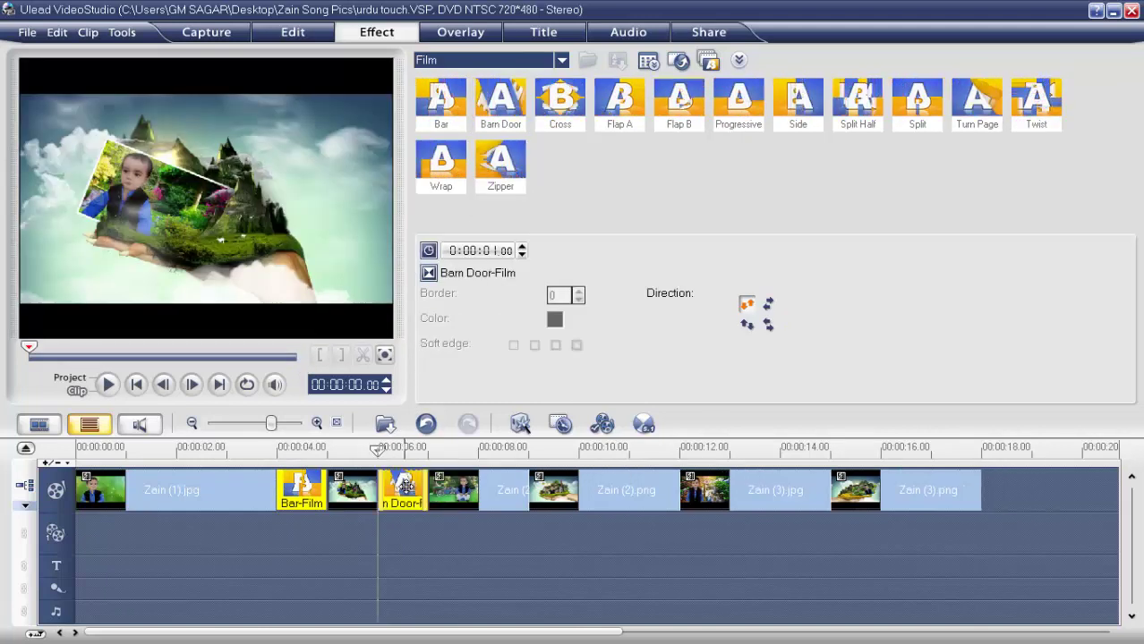
pyautogui.click(561, 60)
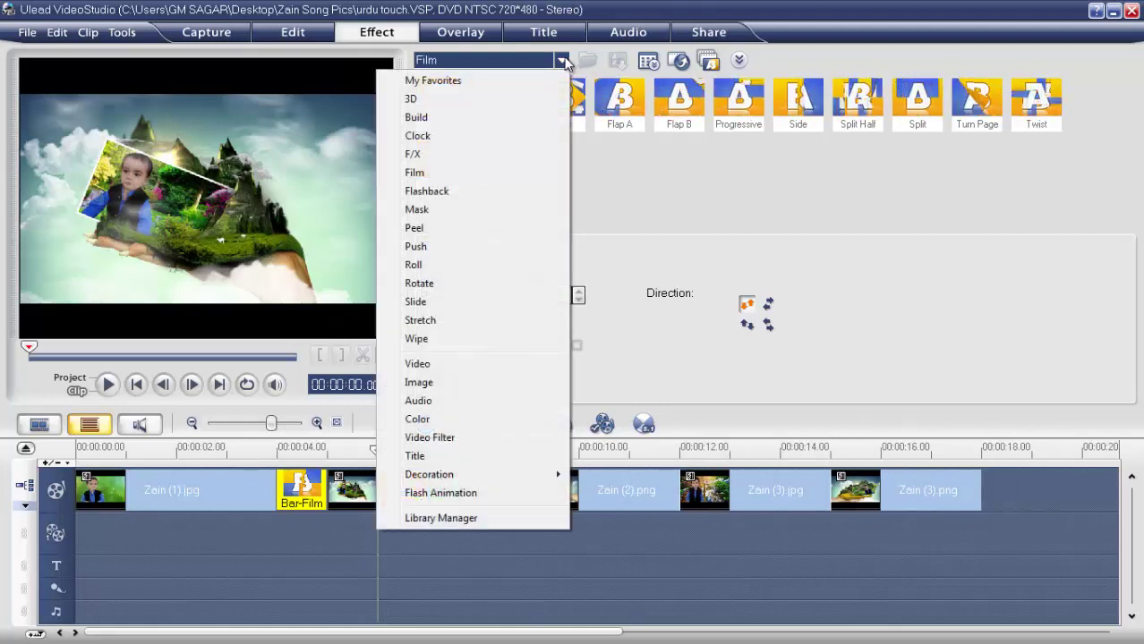
pyautogui.click(423, 98)
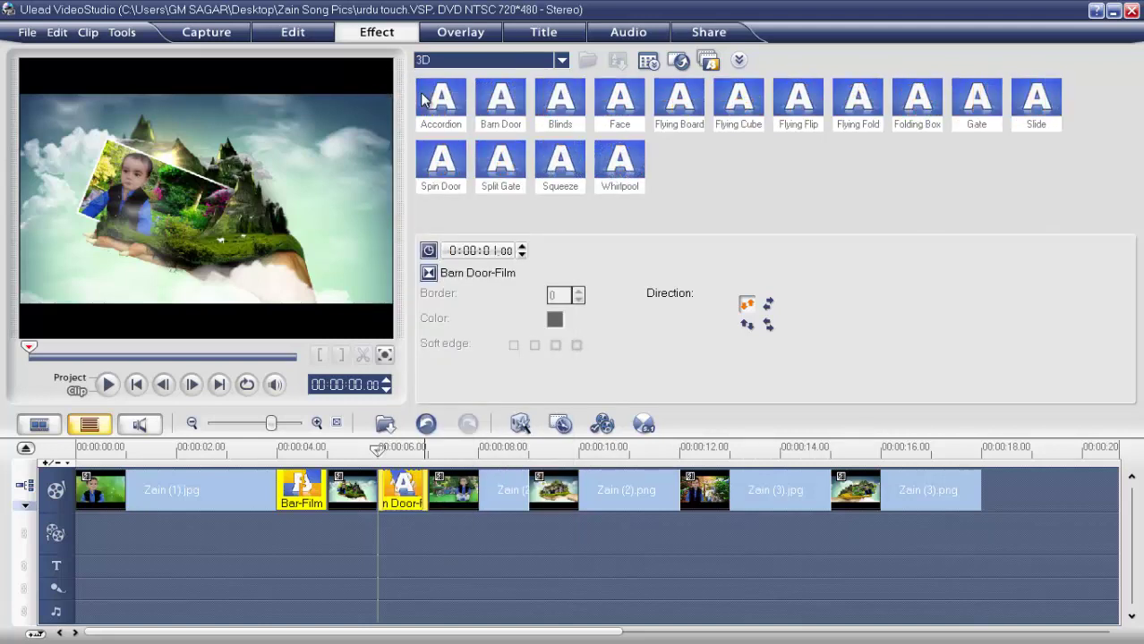
pyautogui.click(561, 60)
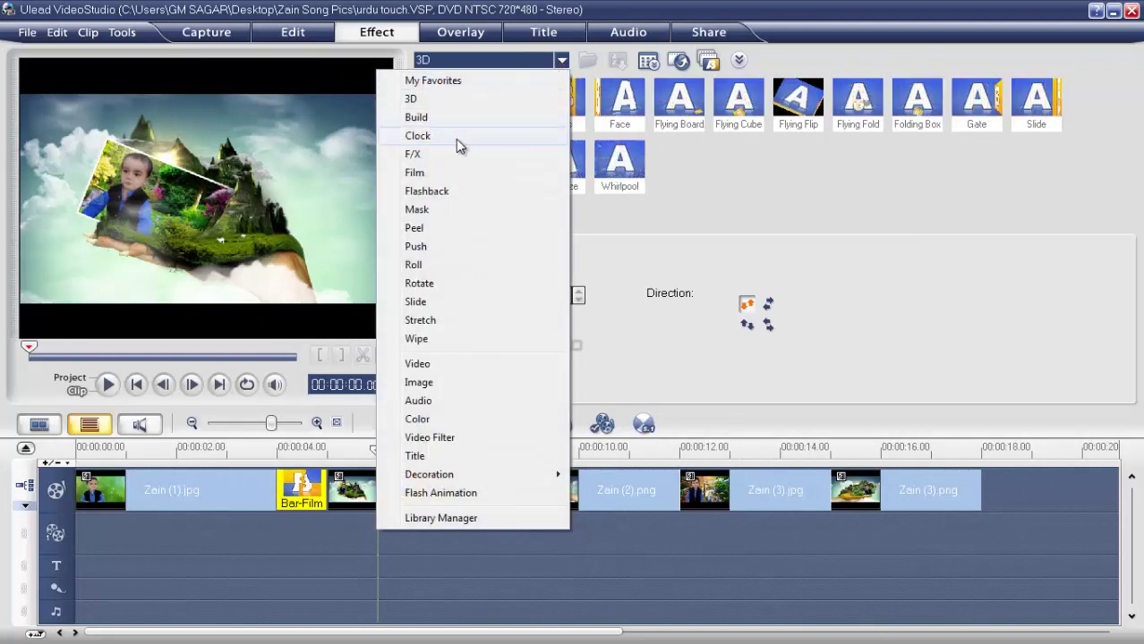
pyautogui.click(416, 172)
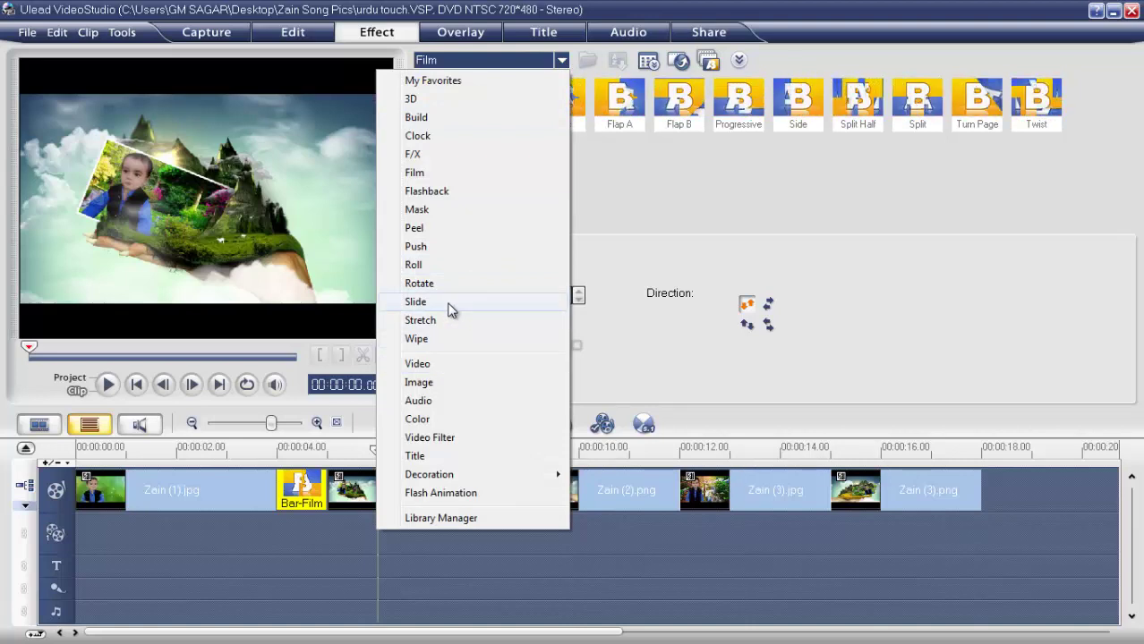
# Step: Insert the MaskE transition from the Mask category between Zain (2).jpg and Zain (2).png
pyautogui.click(426, 209)
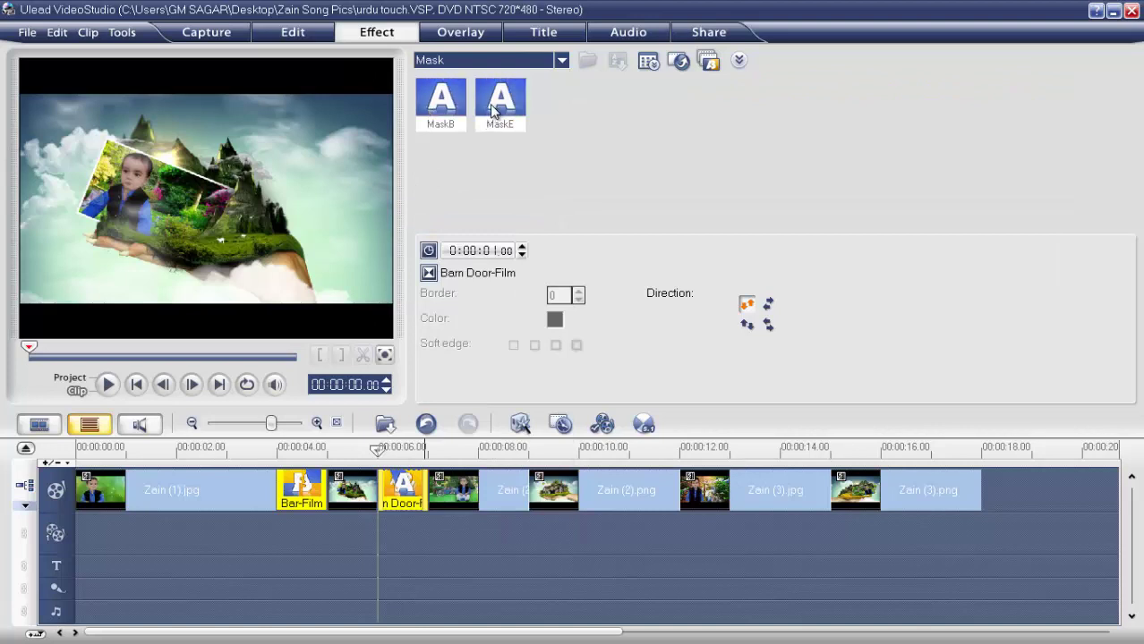
pyautogui.moveTo(488, 117); pyautogui.dragTo(504, 491)
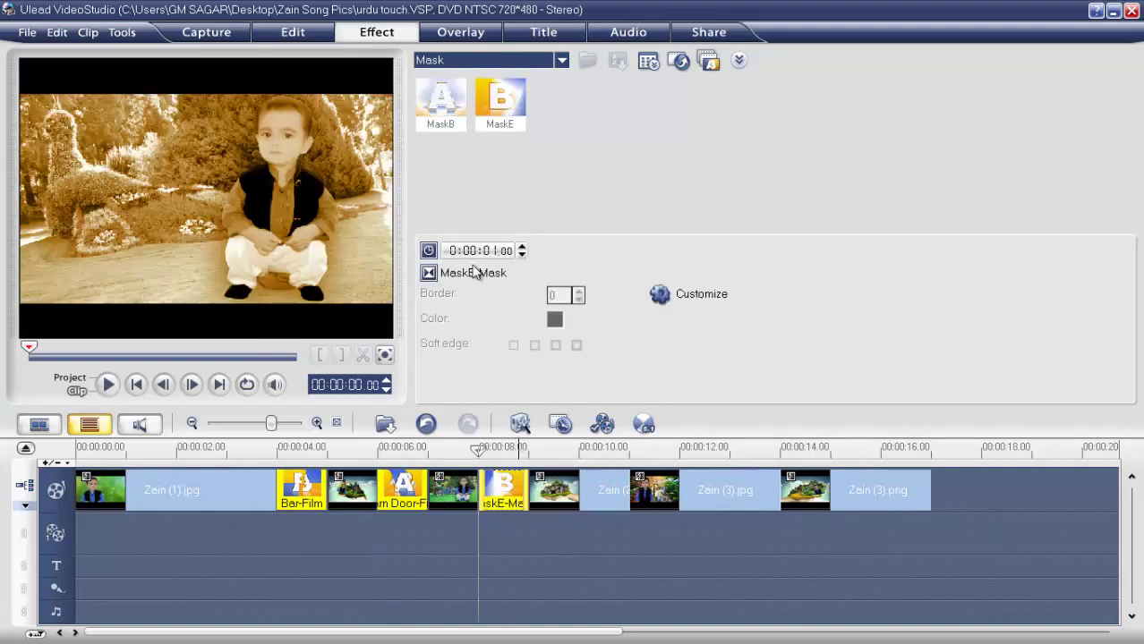
# Step: From the Push category, add Mesh between Zain (2).png and Zain (3).jpg, and Strips between Zain (3).jpg and Zain (3).png
pyautogui.click(562, 60)
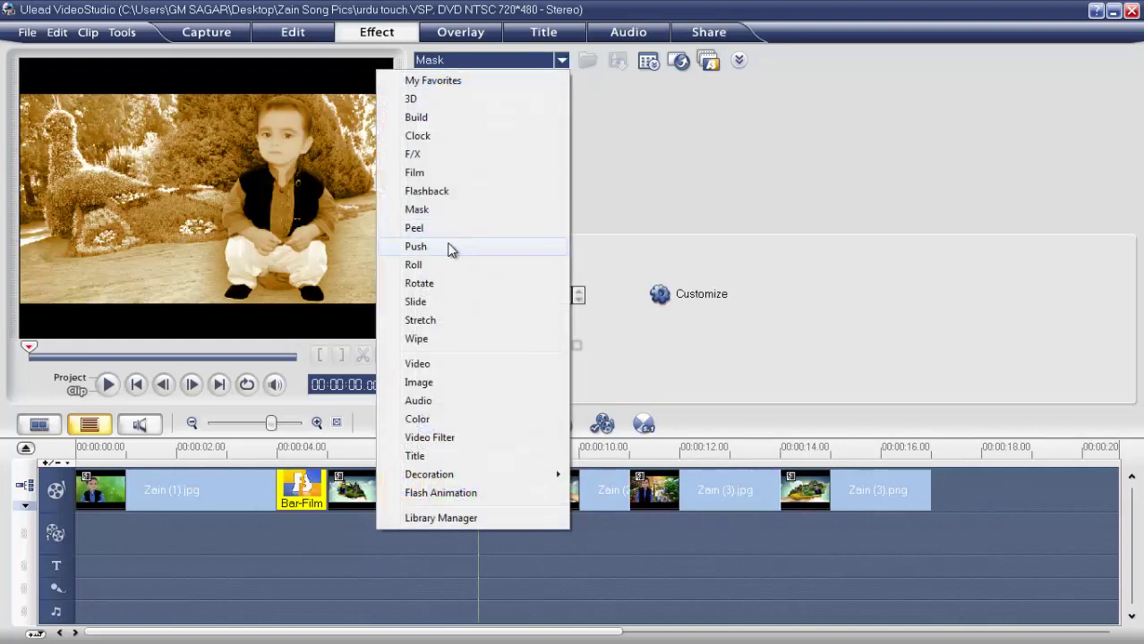
pyautogui.click(416, 246)
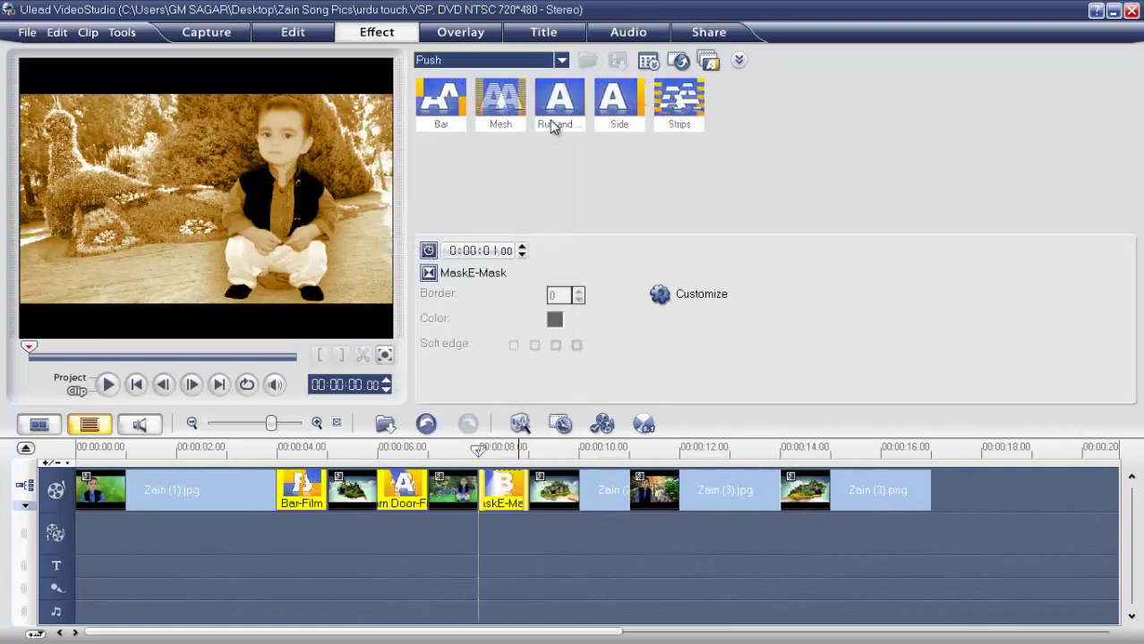
pyautogui.moveTo(501, 103); pyautogui.dragTo(612, 479)
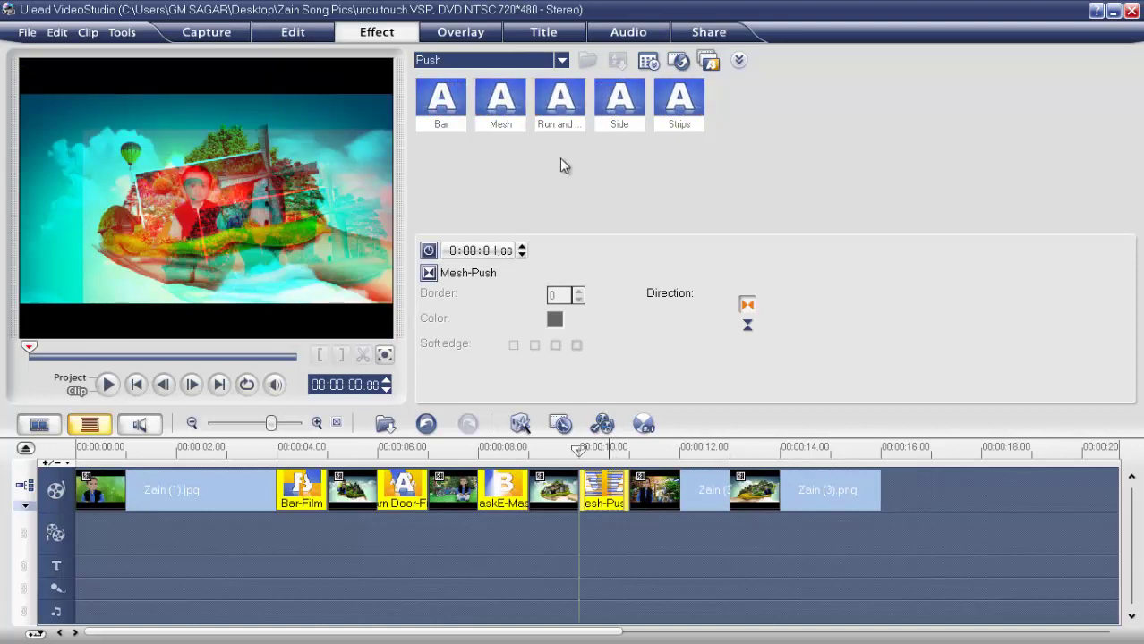
pyautogui.moveTo(678, 105)
pyautogui.mouseDown()
pyautogui.moveTo(690, 383)
pyautogui.moveTo(716, 489)
pyautogui.mouseUp()
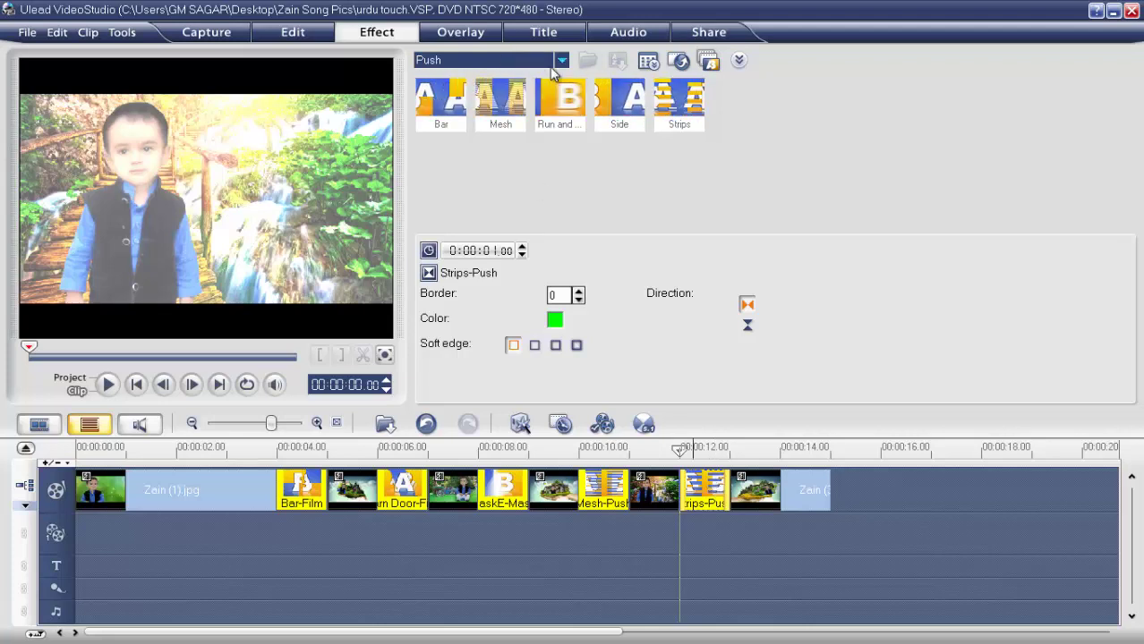
# Step: Show the audio library and play the whole project from the beginning to review the transitions
pyautogui.click(562, 60)
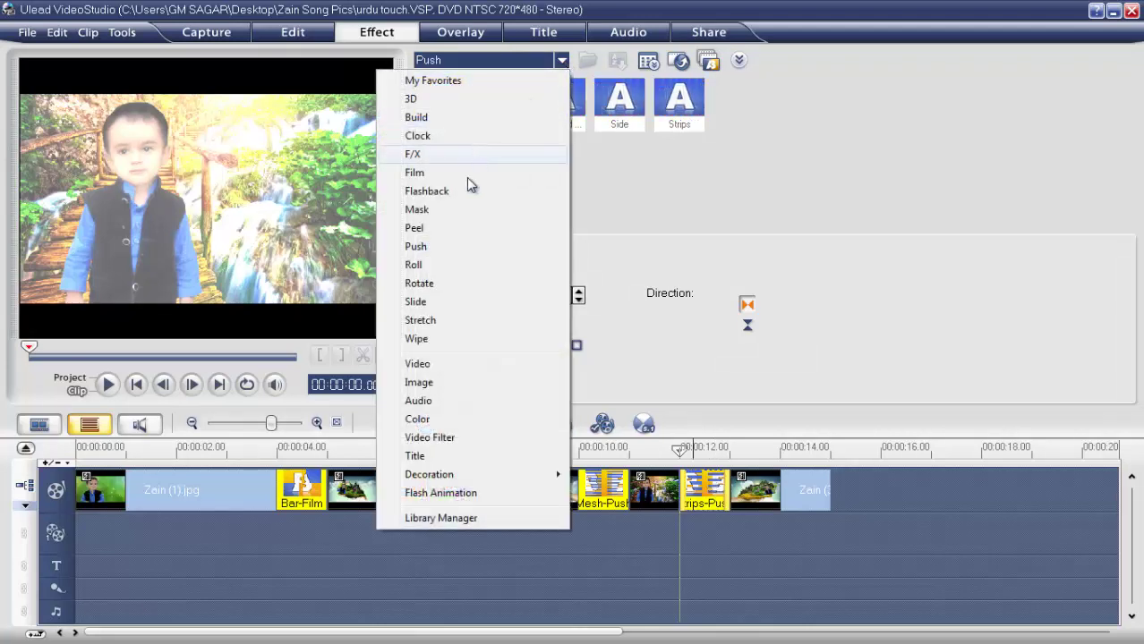
pyautogui.click(421, 400)
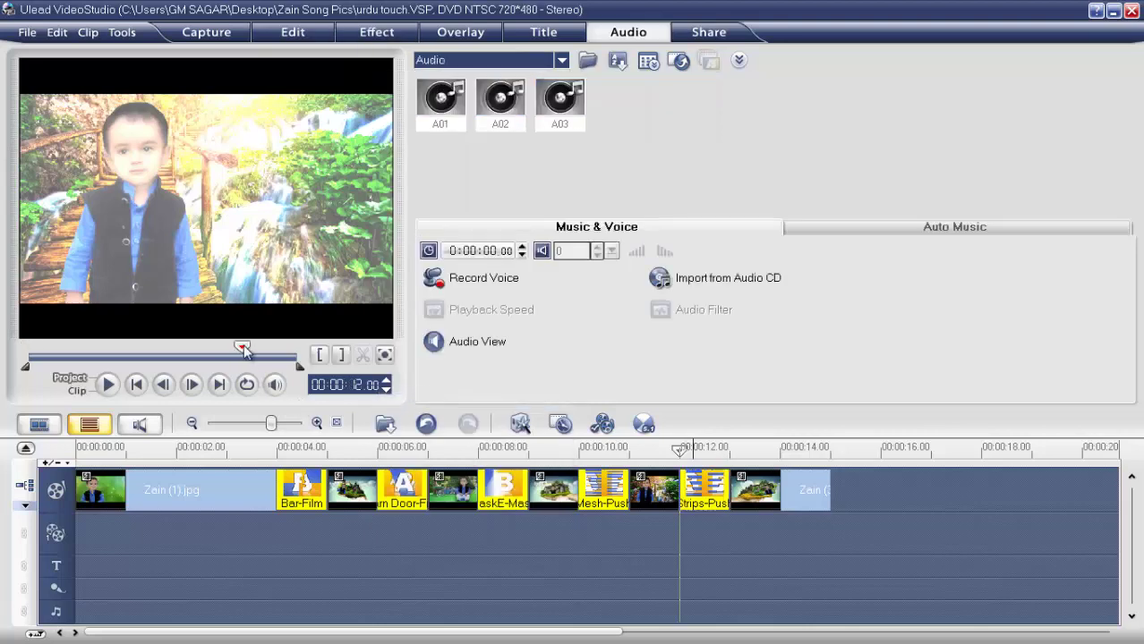
pyautogui.moveTo(242, 348); pyautogui.dragTo(13, 360)
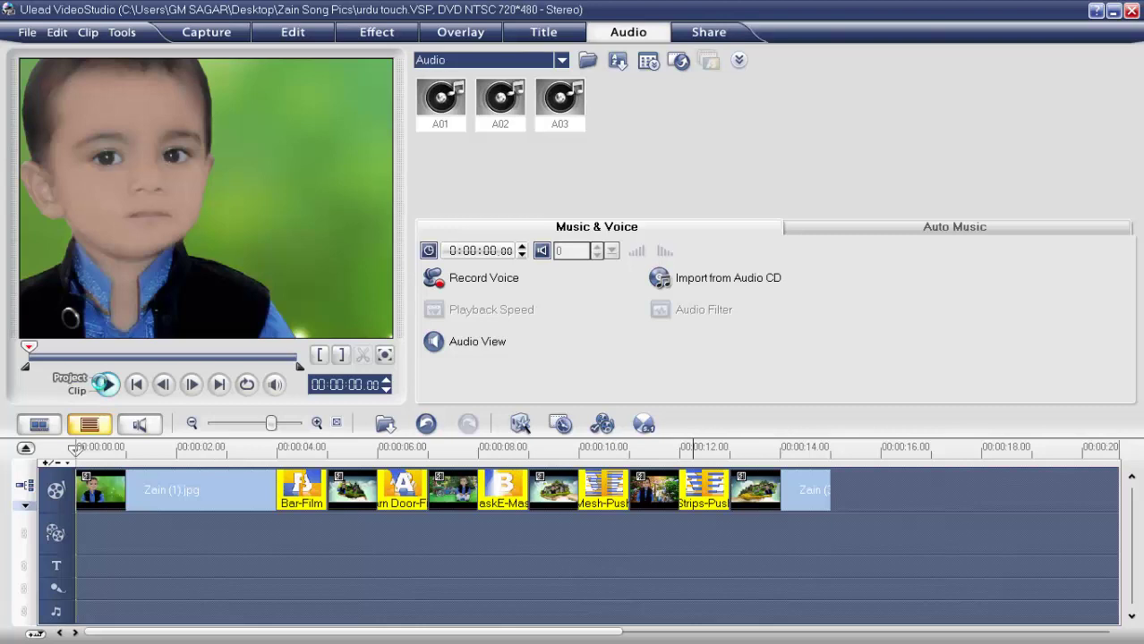
pyautogui.click(105, 383)
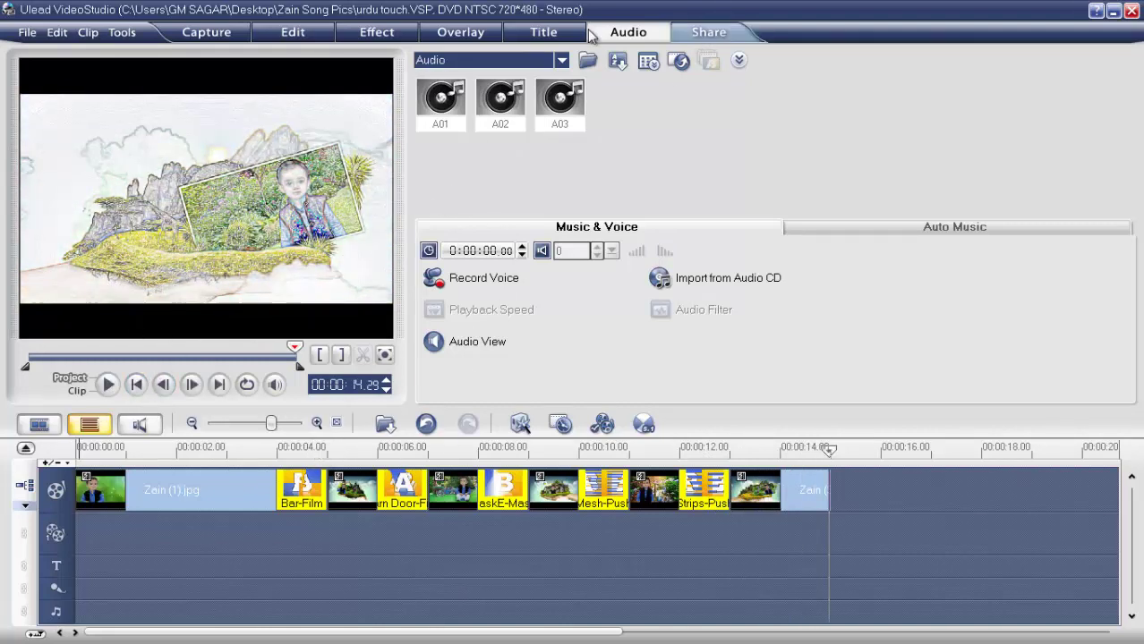
# Step: Import Zain (2).png, Zain (3).jpg, Zain (3).png and Zain (4).jpg into the image library and append them to the video track
pyautogui.click(561, 60)
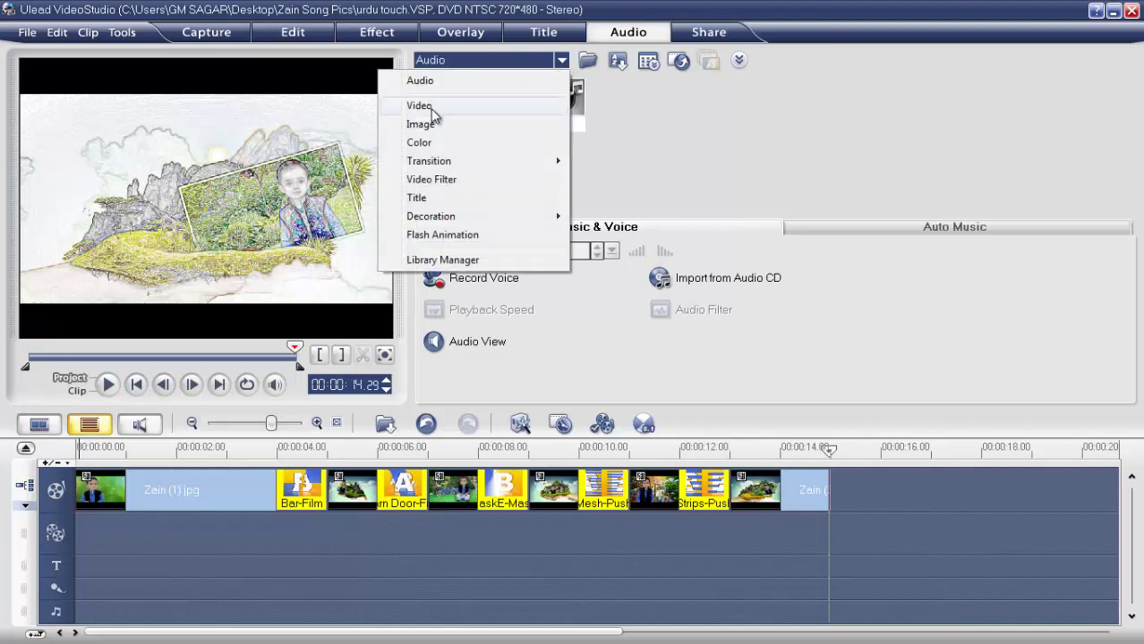
pyautogui.click(421, 124)
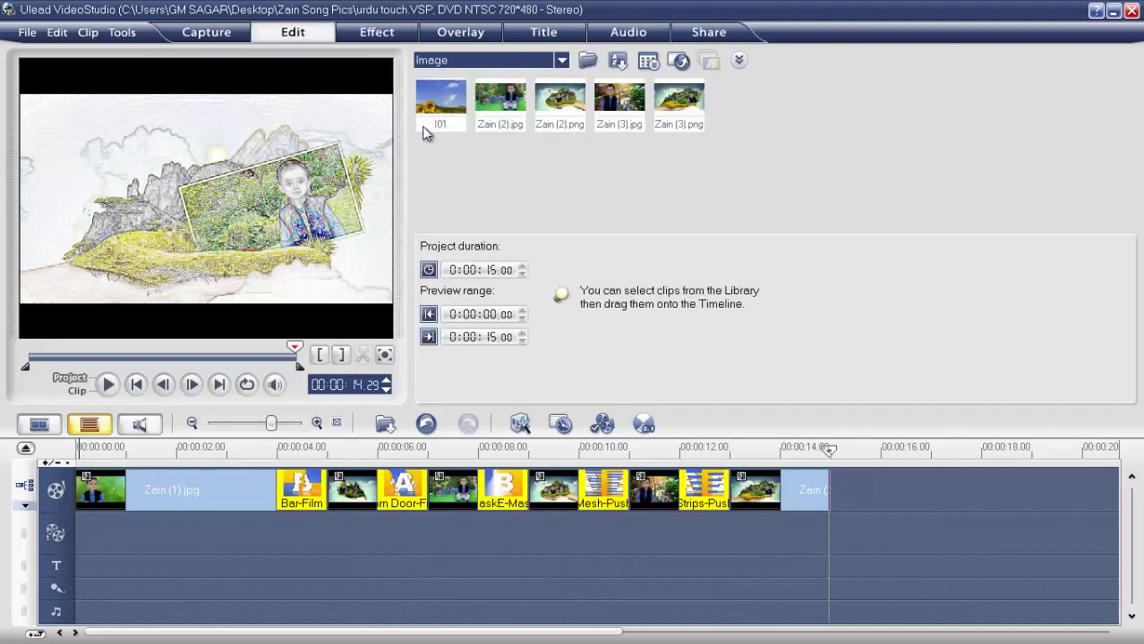
pyautogui.click(589, 62)
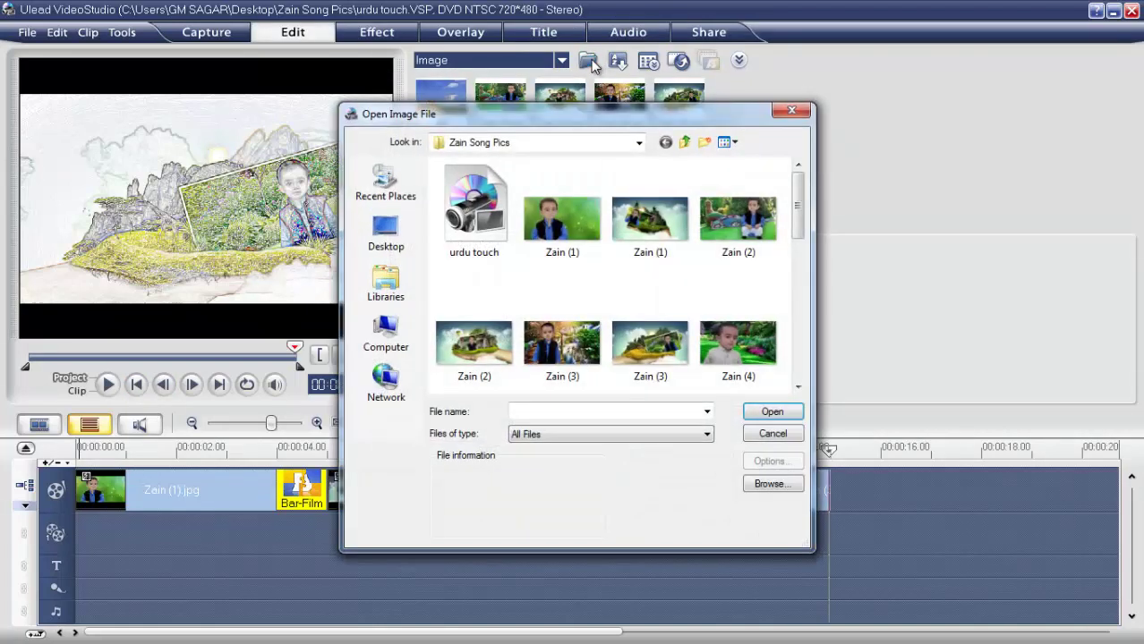
pyautogui.moveTo(799, 201); pyautogui.dragTo(495, 357)
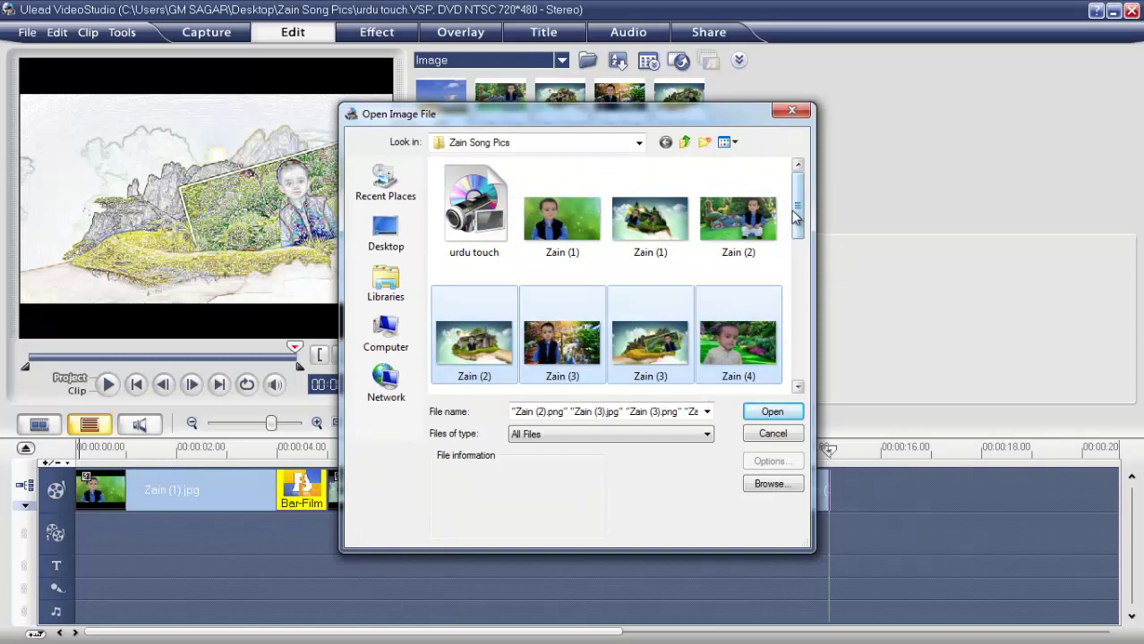
pyautogui.scroll(-1, 795, 219)
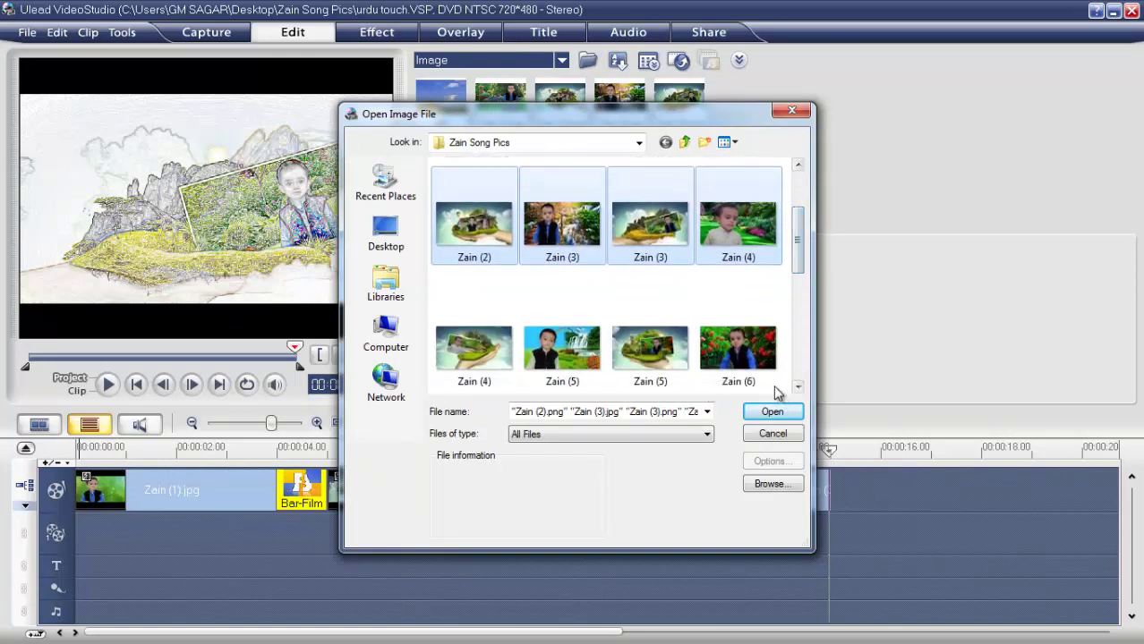
pyautogui.click(770, 413)
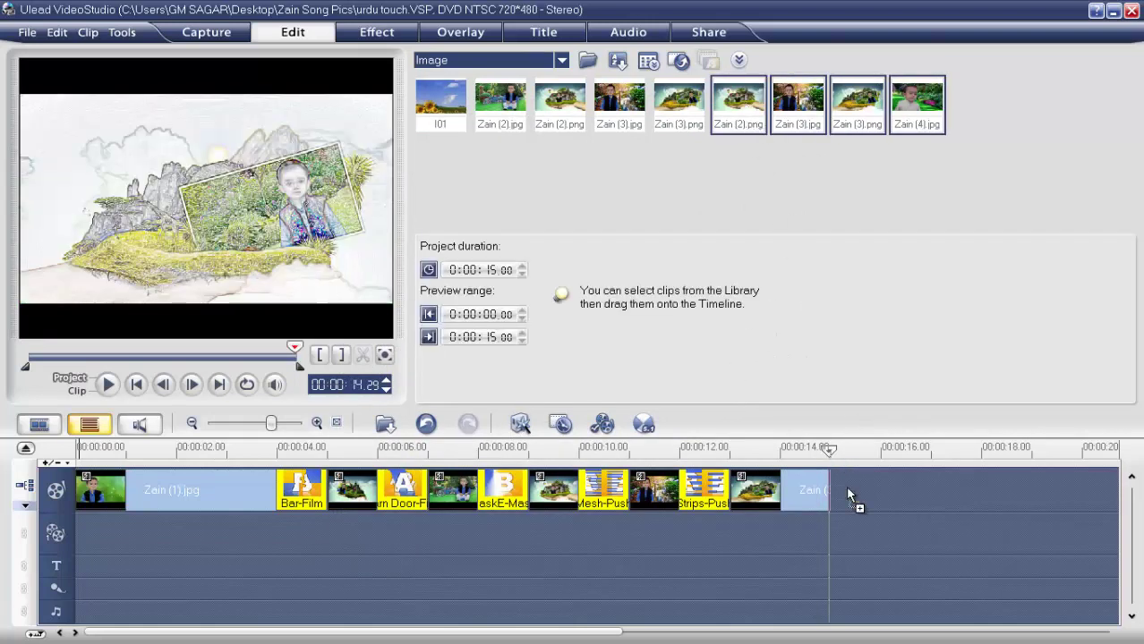
pyautogui.moveTo(850, 497); pyautogui.dragTo(843, 492)
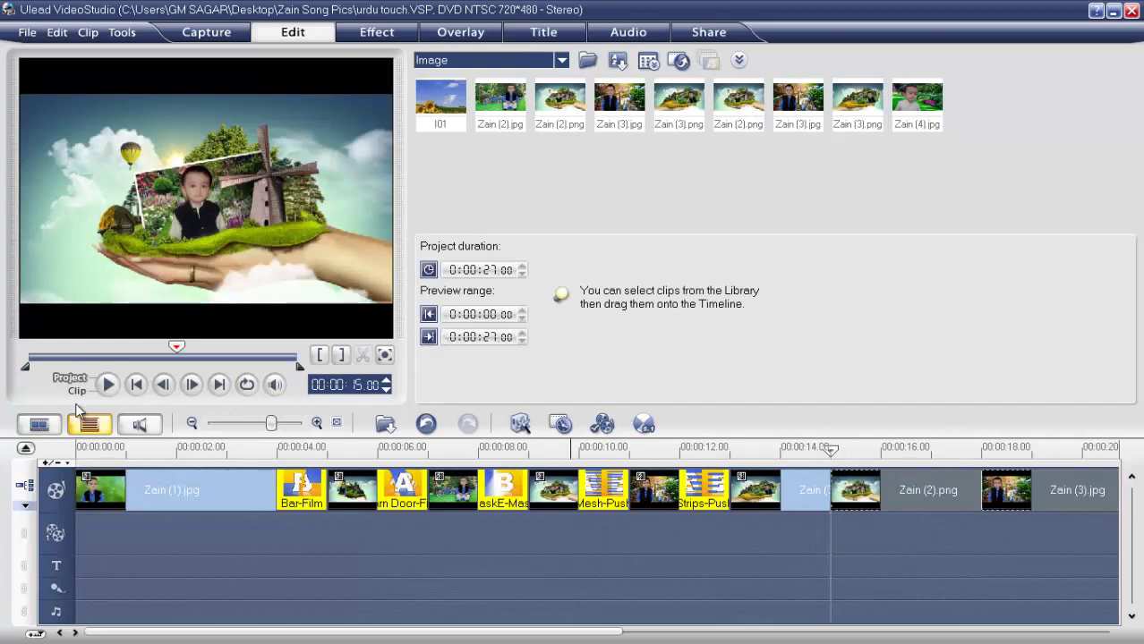
# Step: Insert the Clapper transition from the Rotate category between clips 6 and 7 in storyboard view
pyautogui.click(38, 427)
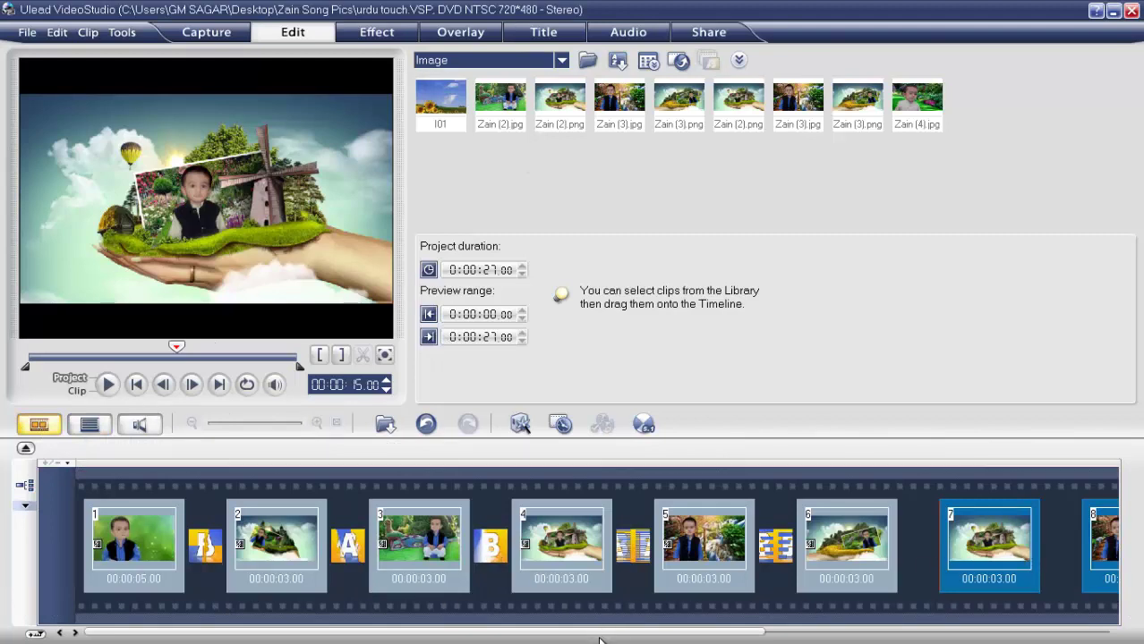
pyautogui.moveTo(641, 633); pyautogui.dragTo(973, 635)
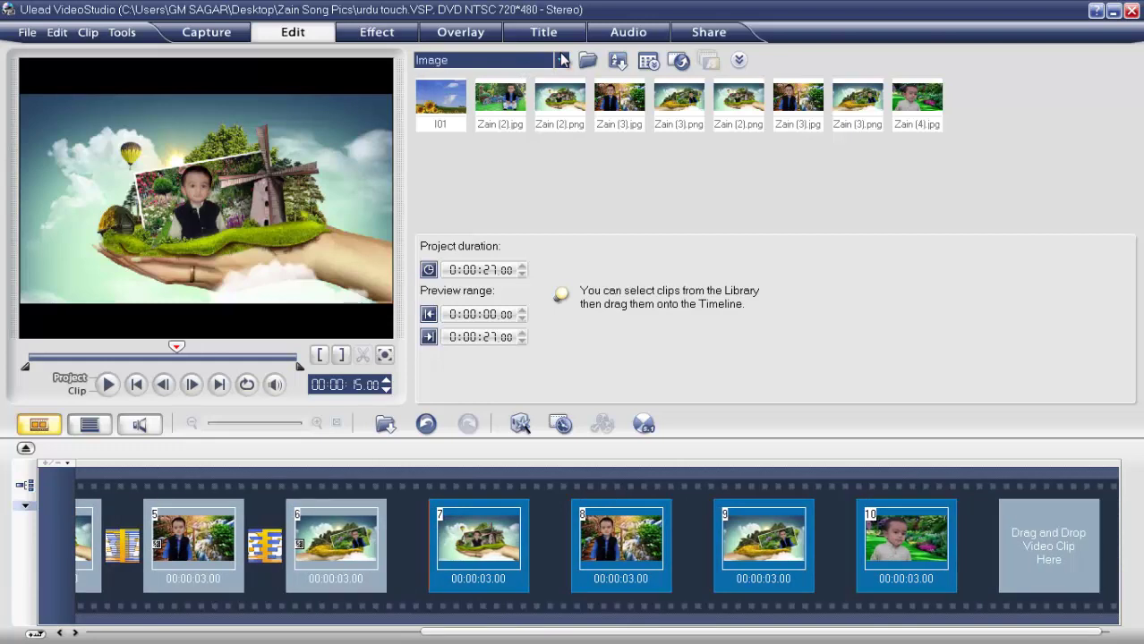
pyautogui.click(562, 60)
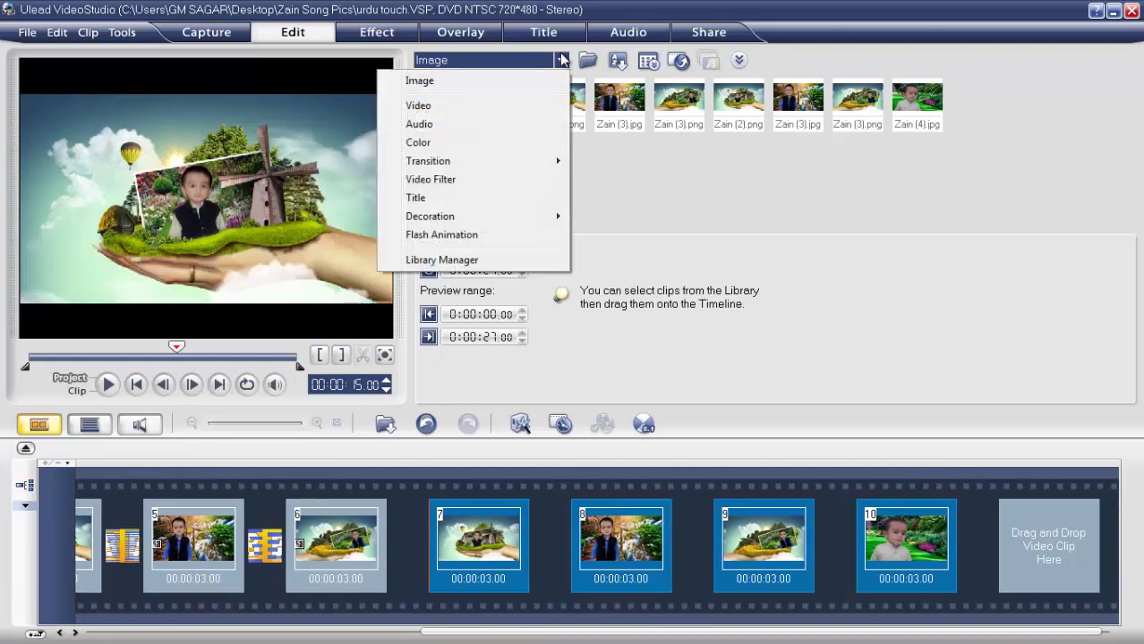
pyautogui.click(392, 33)
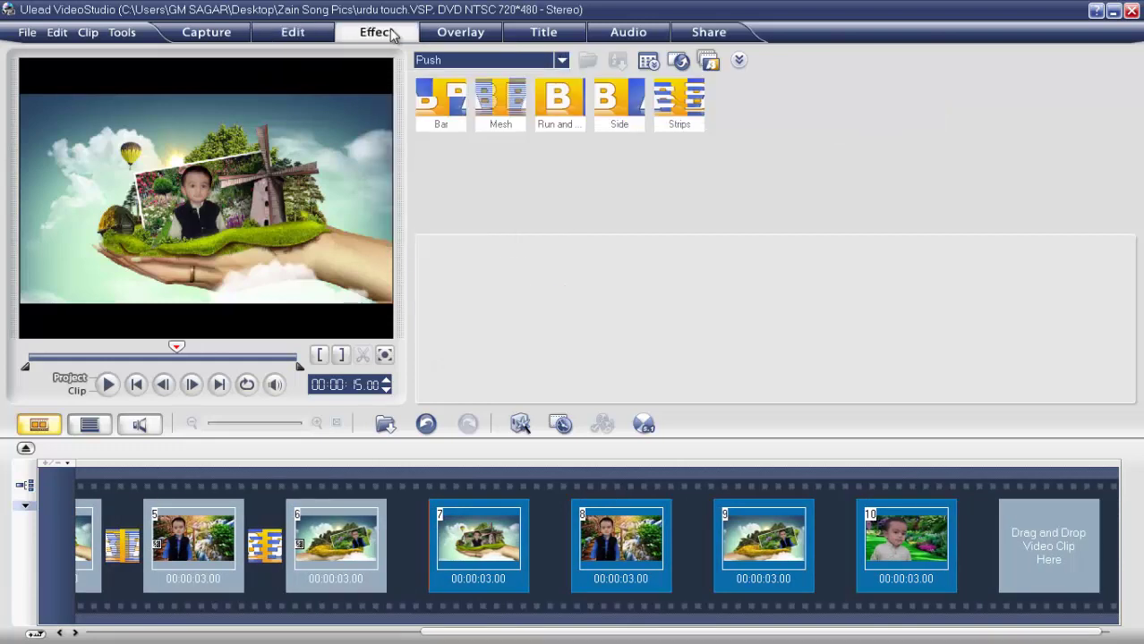
pyautogui.click(562, 60)
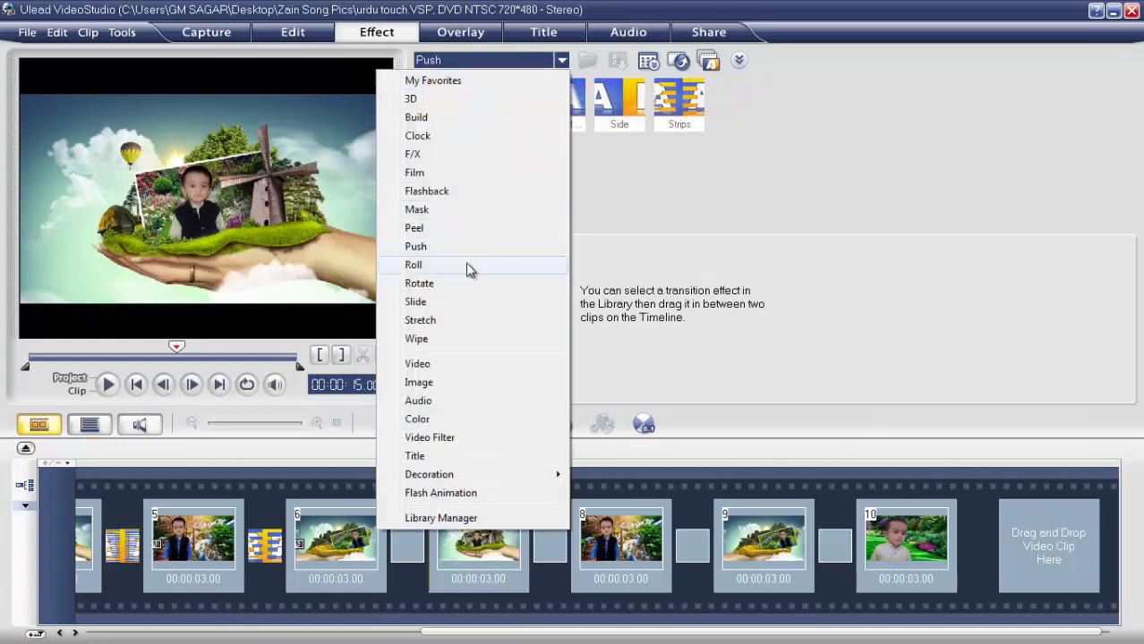
pyautogui.click(439, 284)
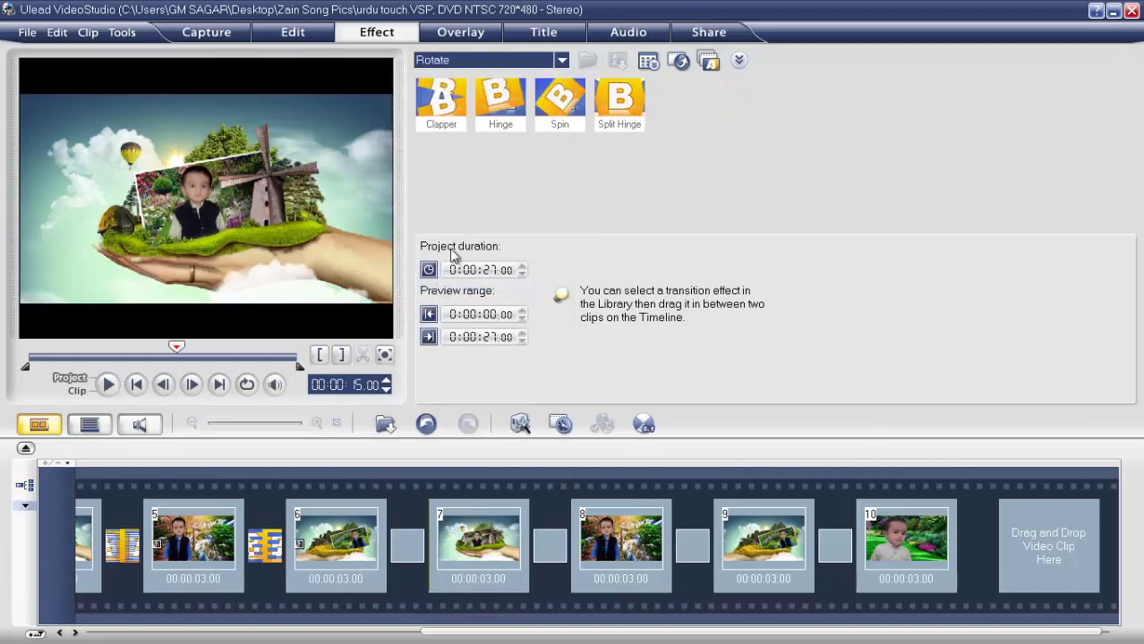
pyautogui.moveTo(444, 107); pyautogui.dragTo(411, 540)
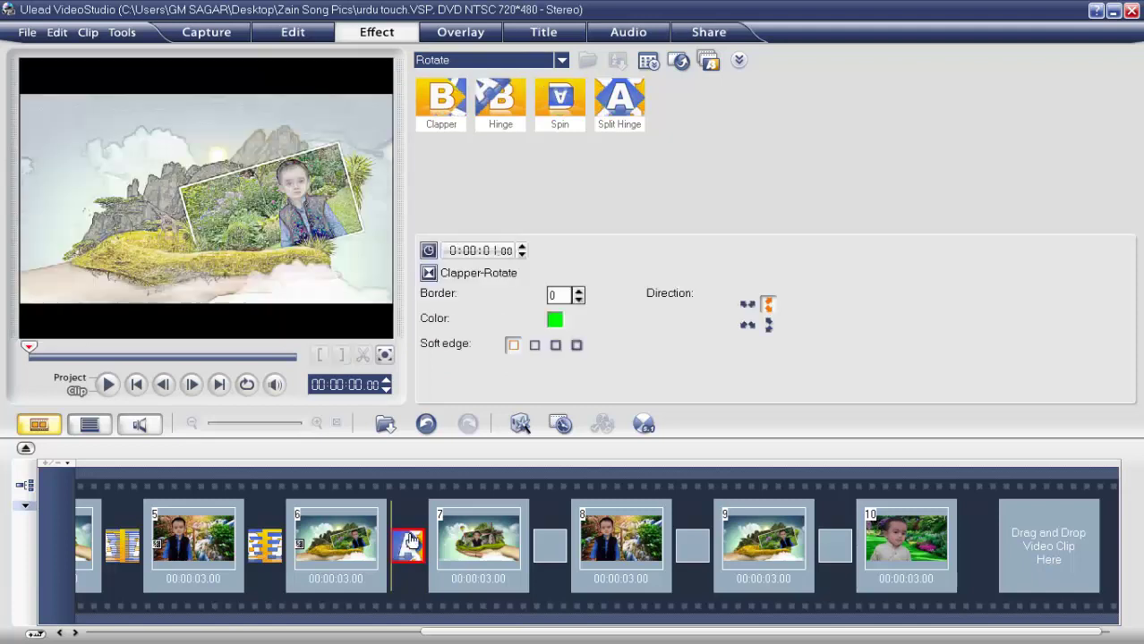
# Step: Insert the Arrows transition from the Wipe category between clips 7 and 8 in the storyboard
pyautogui.click(561, 61)
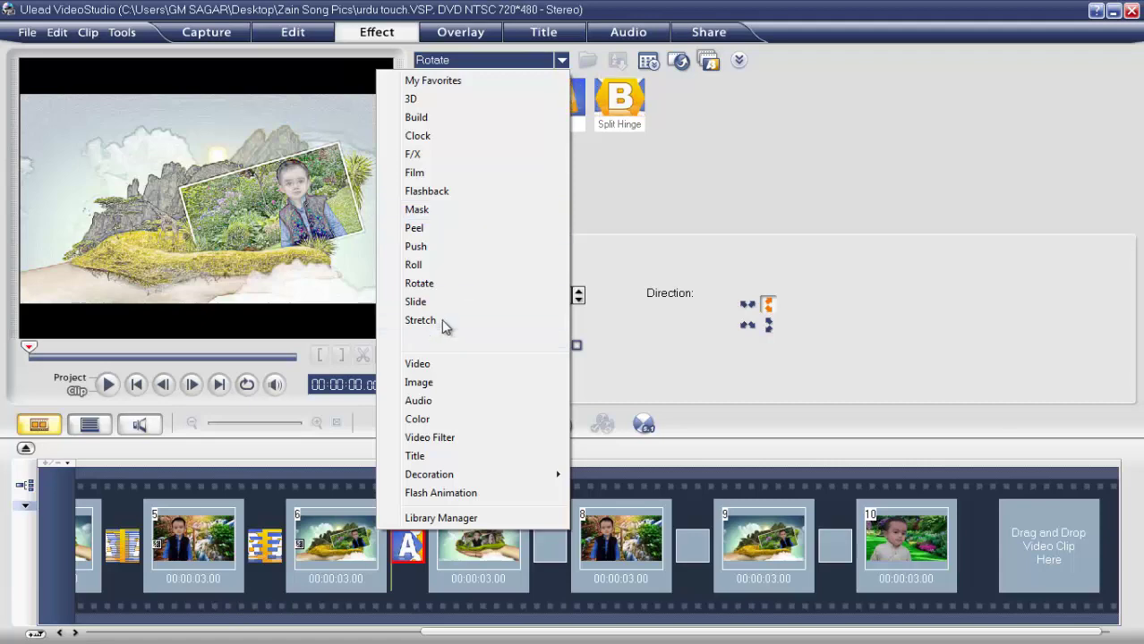
pyautogui.click(416, 340)
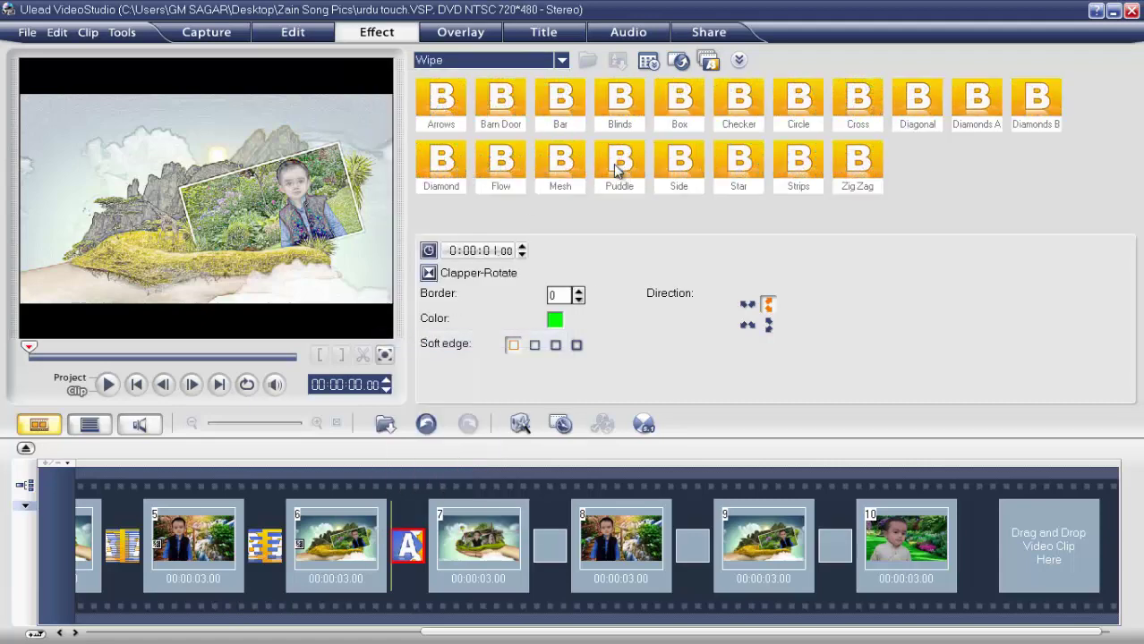
pyautogui.moveTo(440, 101); pyautogui.dragTo(548, 539)
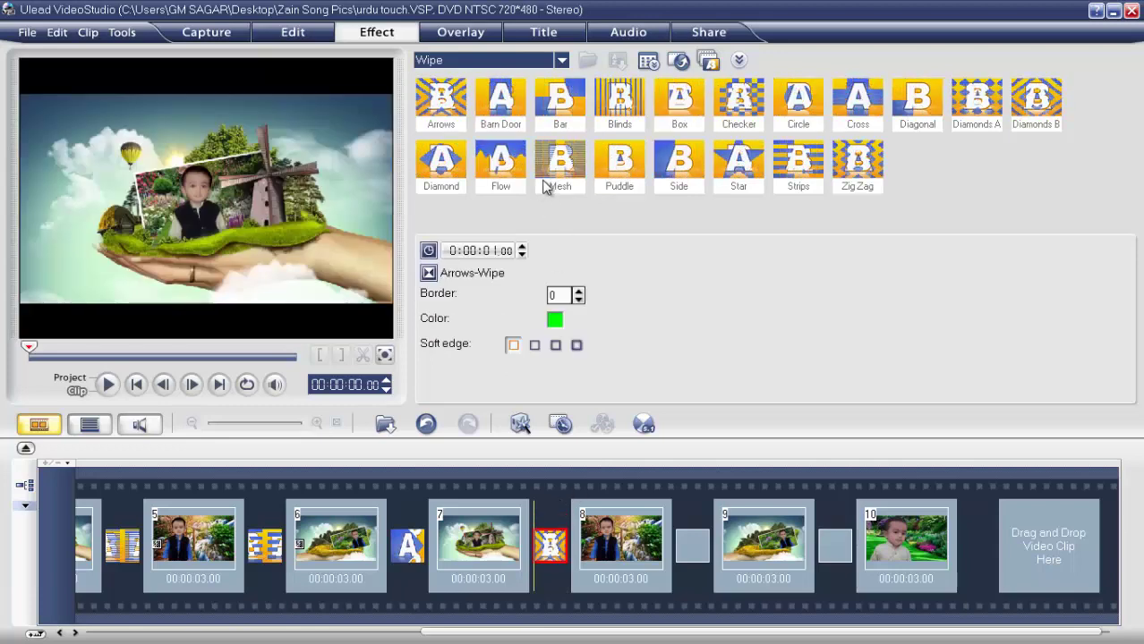
# Step: From the Wipe category, add Mesh between clips 8 and 9, and Blinds between clips 9 and 10
pyautogui.click(691, 564)
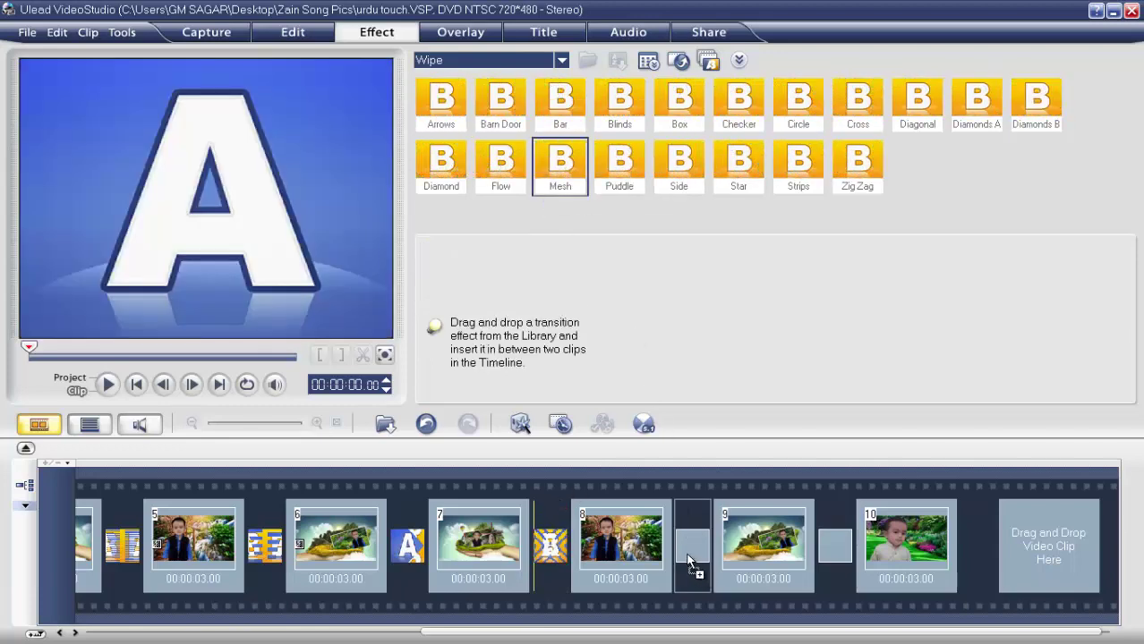
pyautogui.moveTo(691, 563); pyautogui.dragTo(692, 562)
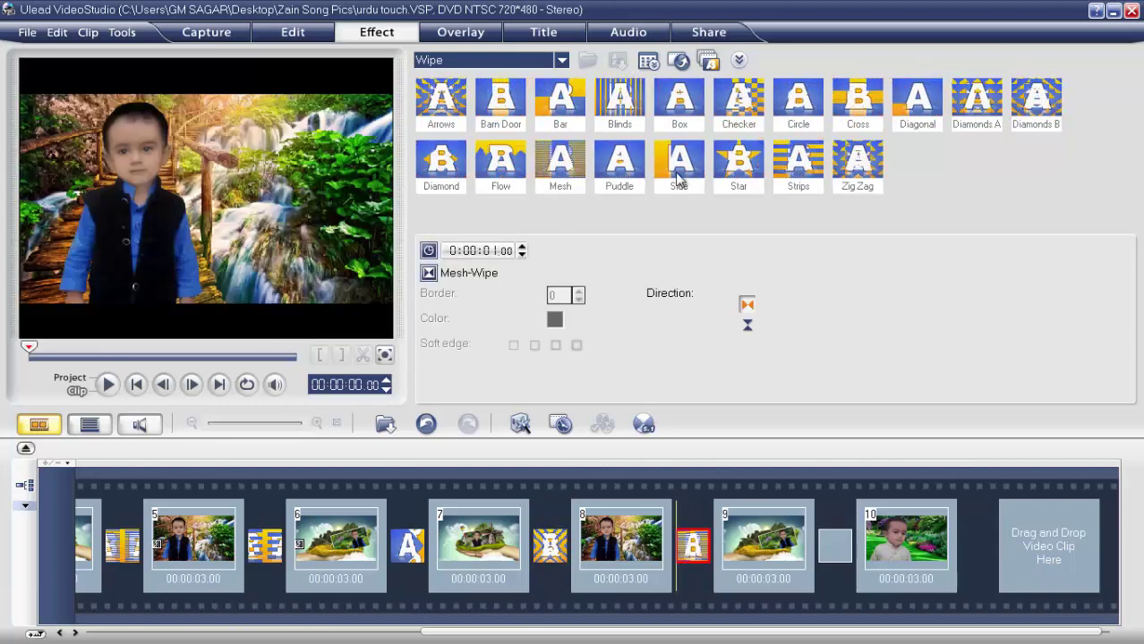
pyautogui.click(829, 548)
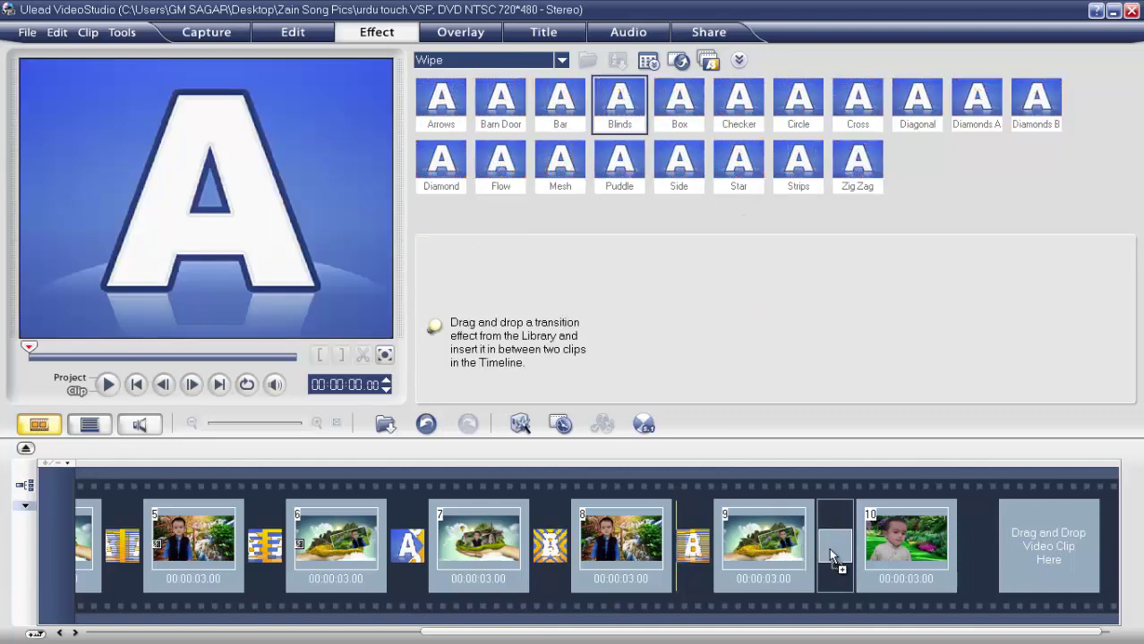
pyautogui.click(832, 556)
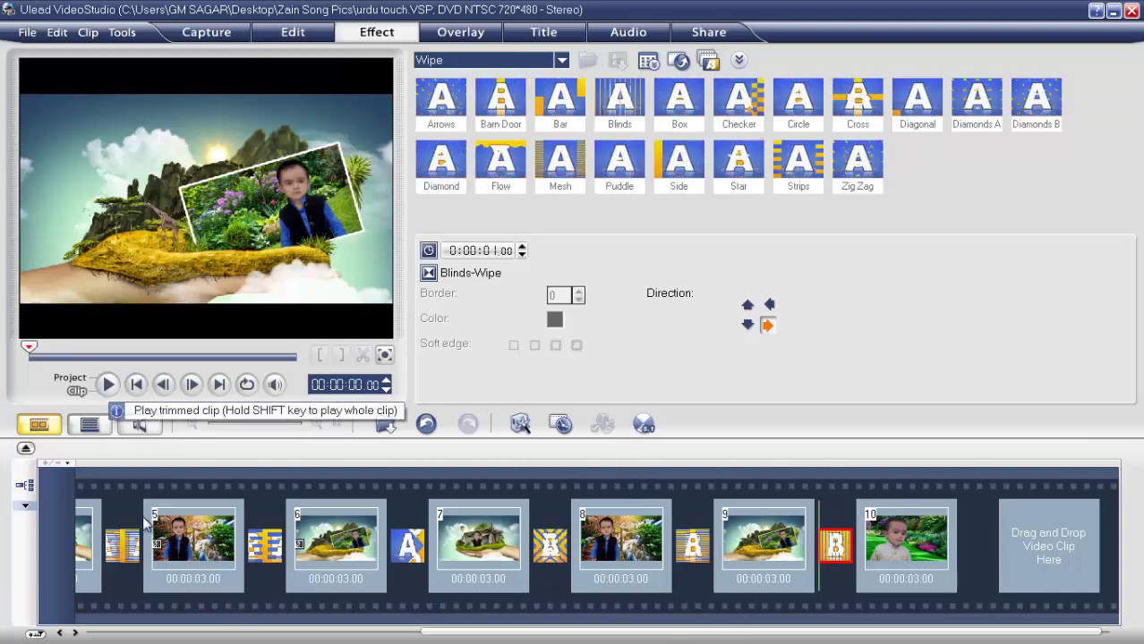
# Step: Return to timeline view with the audio library shown and play the extended project from the beginning
pyautogui.click(89, 426)
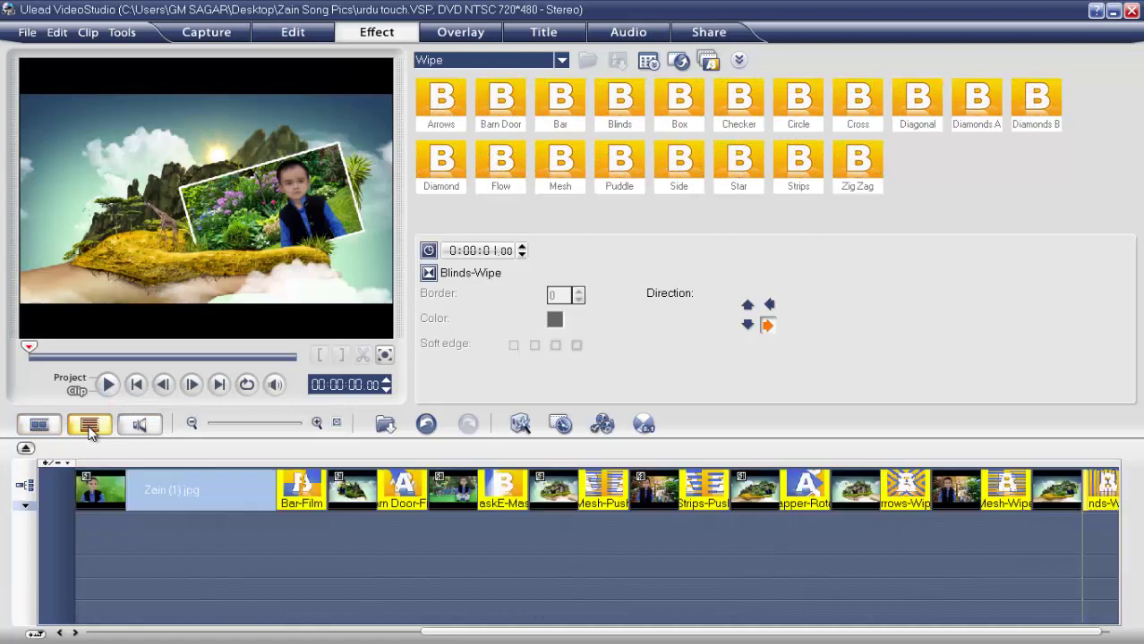
pyautogui.click(561, 59)
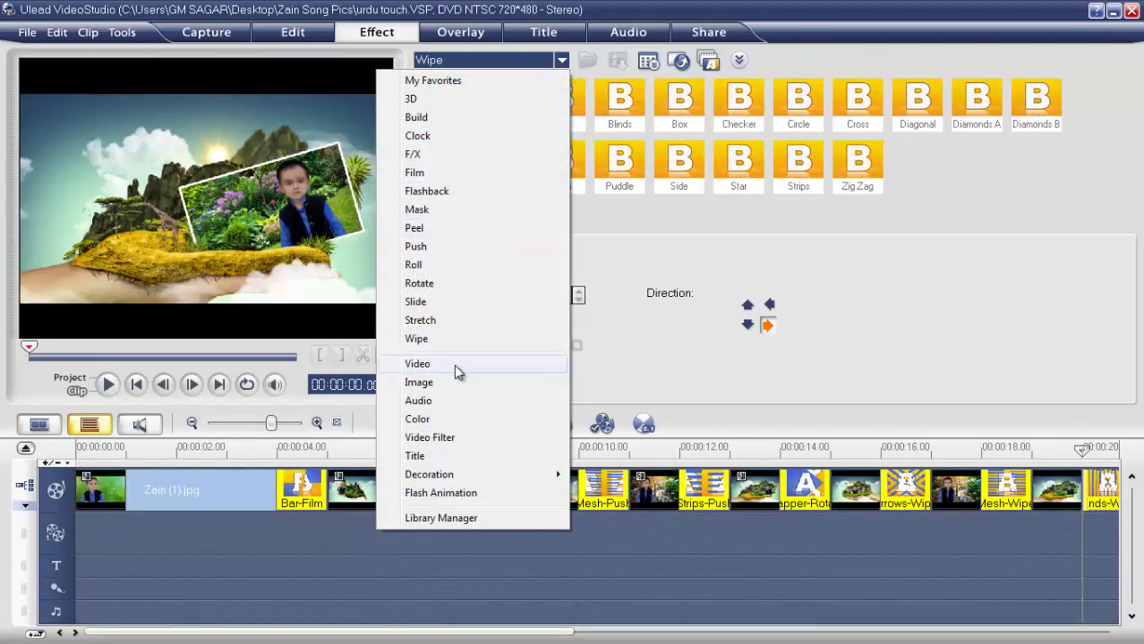
pyautogui.click(418, 401)
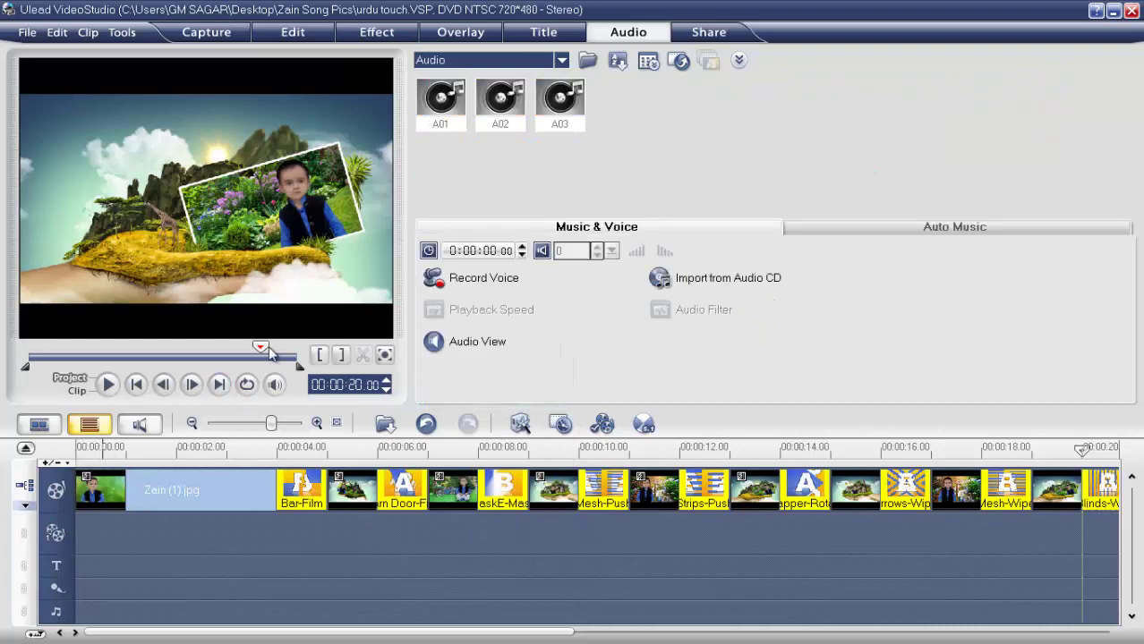
pyautogui.moveTo(259, 352); pyautogui.dragTo(11, 346)
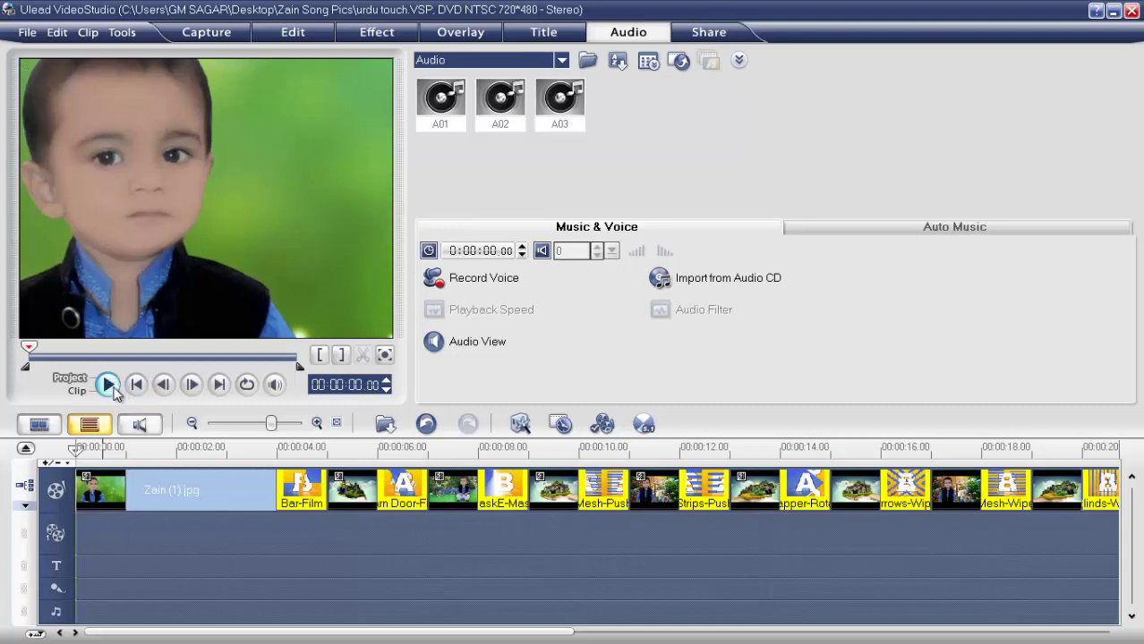
pyautogui.click(111, 388)
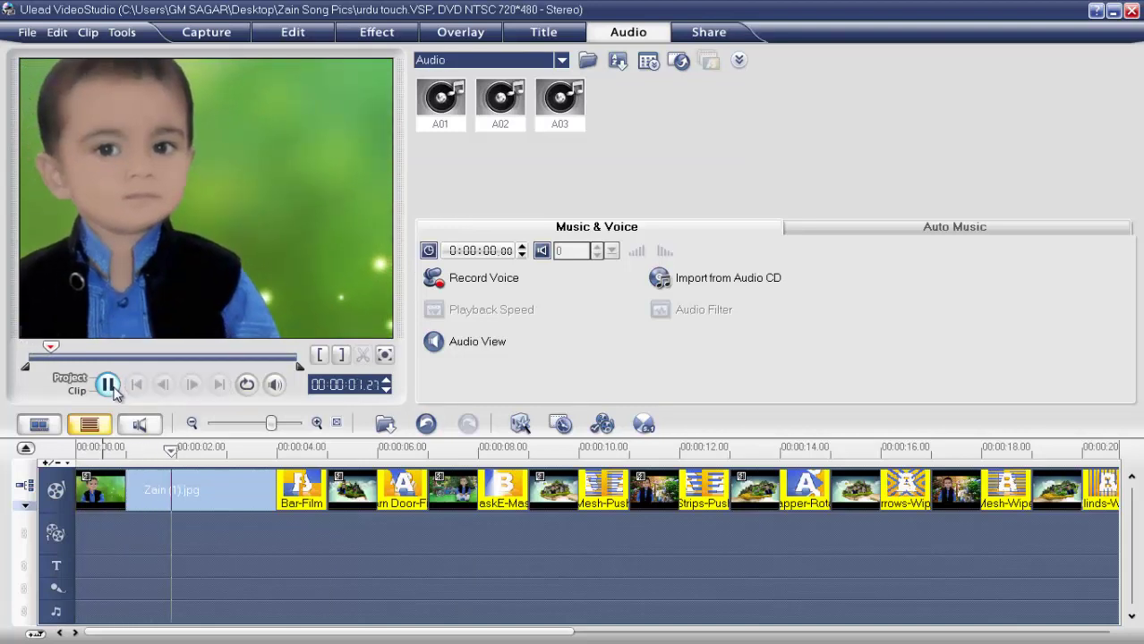